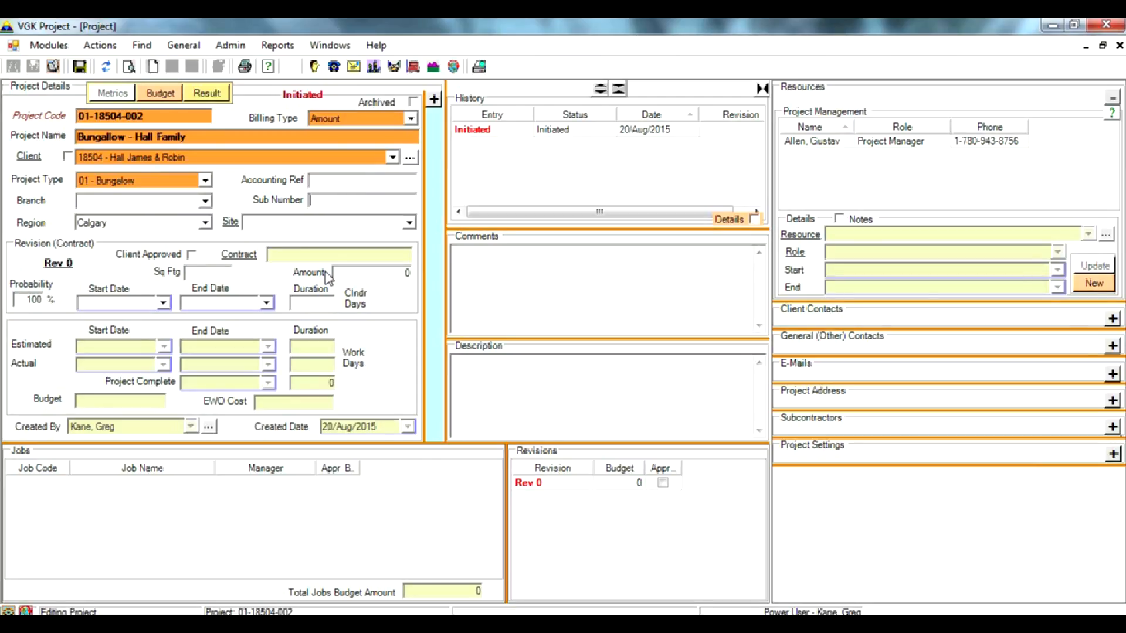
Enter 298764-022 as the project's sub number and set the square footage of contract revision Rev 0 to 2100
type("298764-022")
double_click(565, 484)
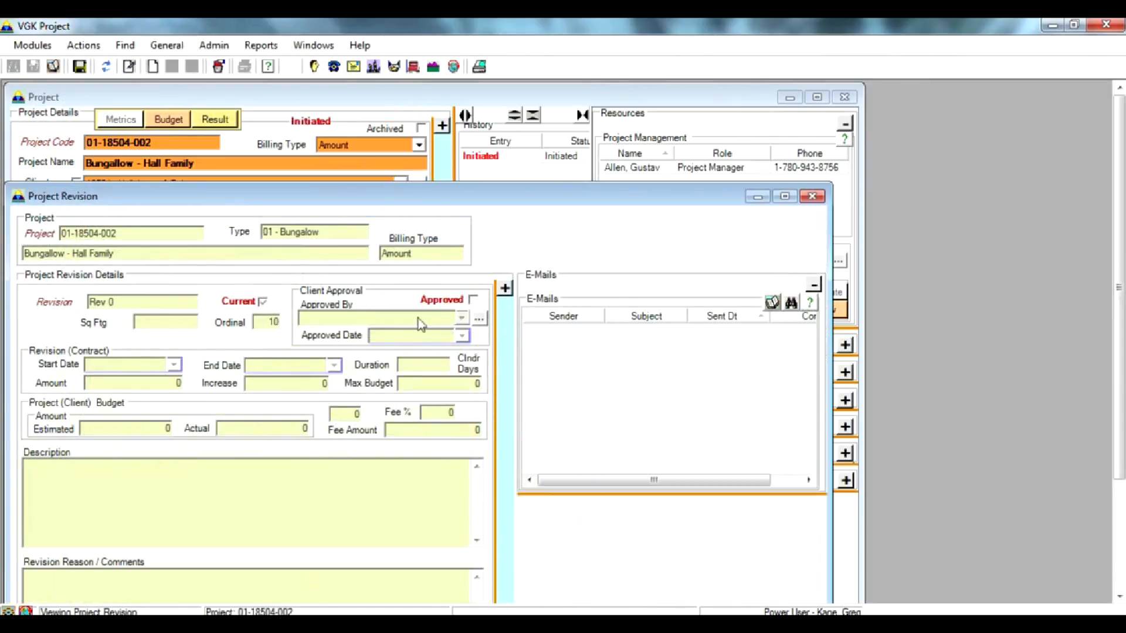
left_click_drag(143, 196, 159, 136)
left_click(129, 67)
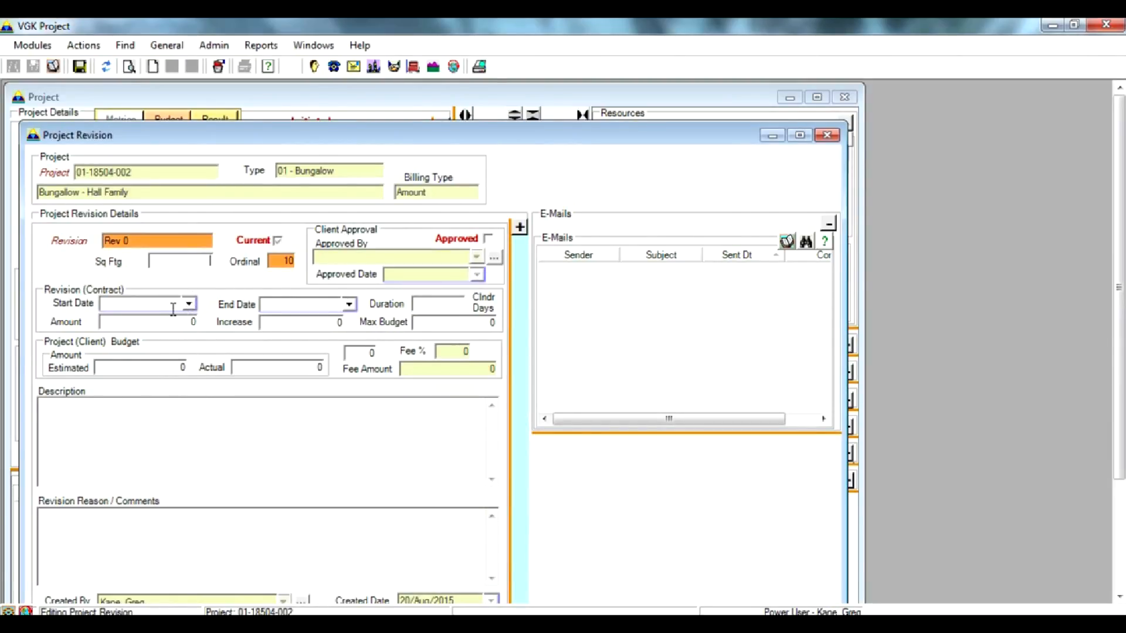
type("2100")
Set the contract start date of revision Rev 0 to 05/Apr/2016
left_click(191, 303)
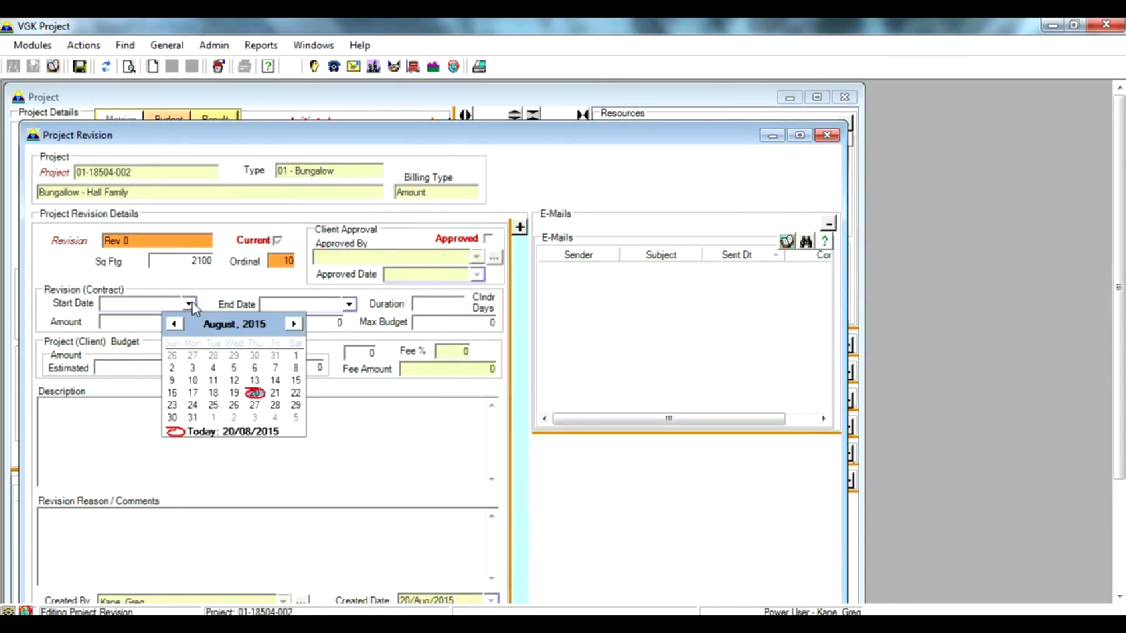
left_click(294, 324)
left_click(293, 324)
left_click(293, 325)
left_click(293, 324)
left_click(294, 324)
left_click(293, 325)
left_click(293, 325)
left_click(293, 324)
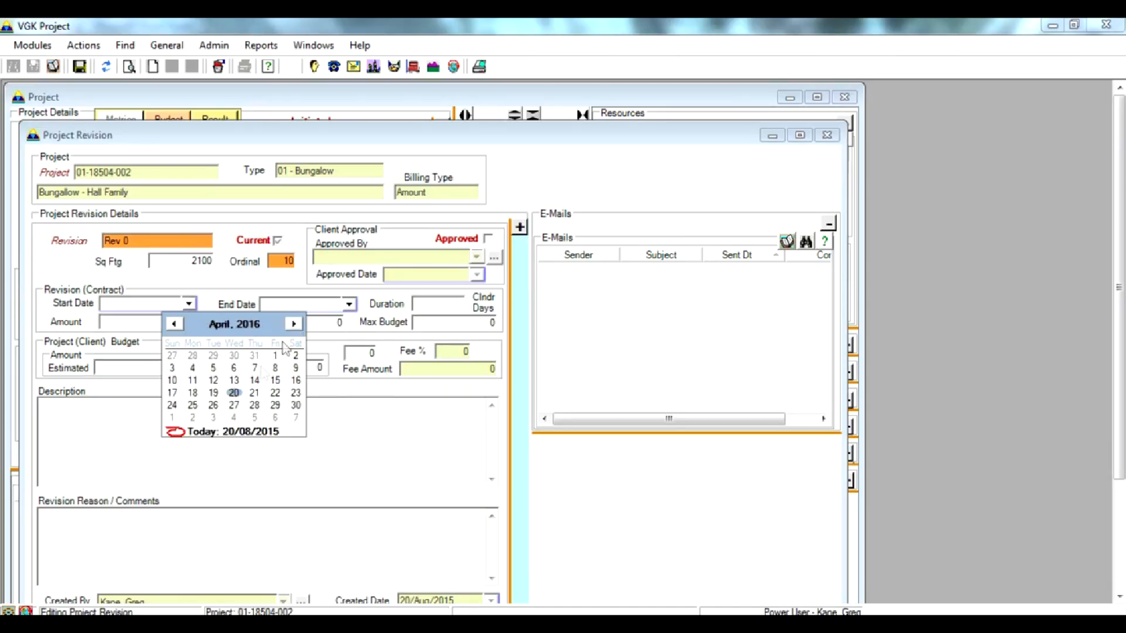
left_click(216, 369)
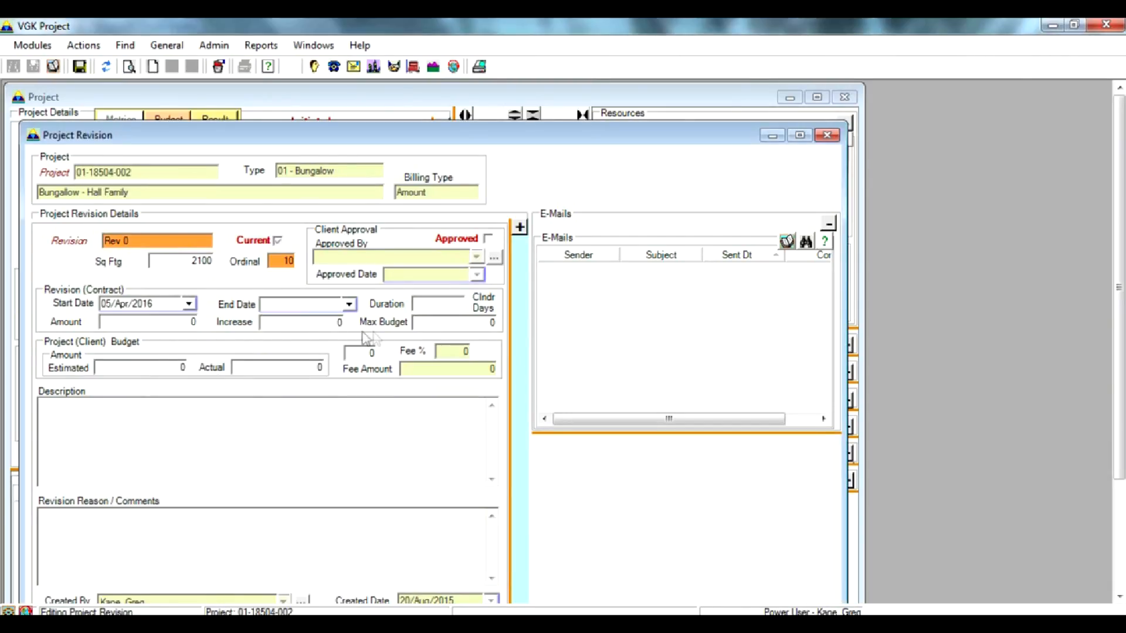
Set the contract end date of revision Rev 0 to 12/Oct/2016
left_click(350, 305)
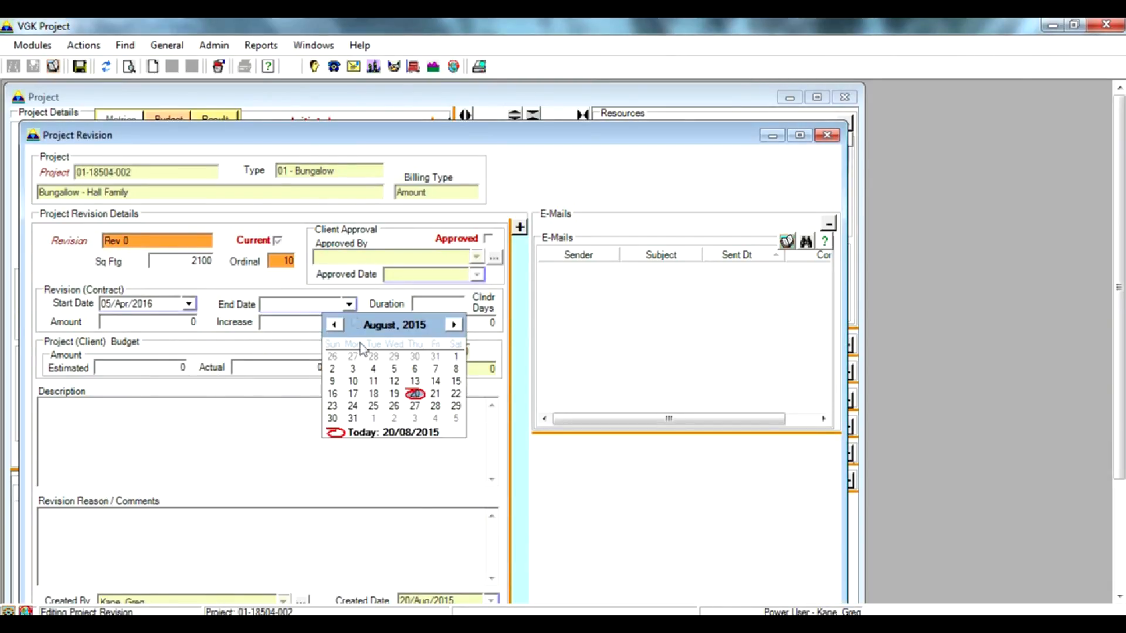
left_click(454, 325)
left_click(453, 325)
left_click(453, 324)
left_click(454, 325)
left_click(455, 325)
left_click(454, 326)
left_click(455, 325)
left_click(454, 326)
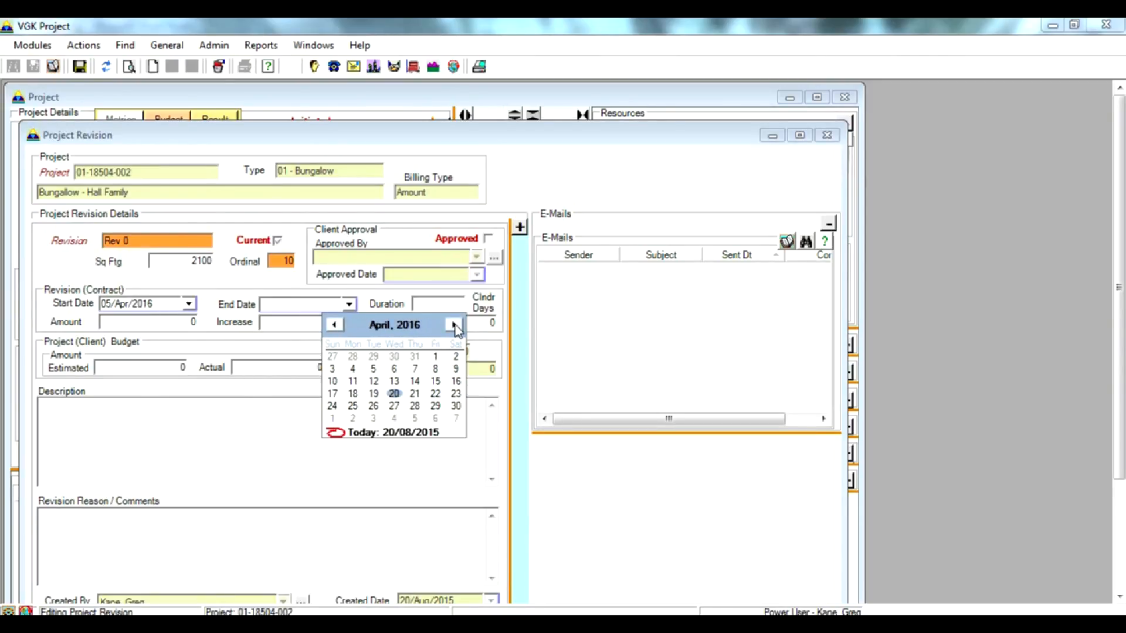
left_click(455, 325)
left_click(454, 325)
left_click(454, 325)
left_click(455, 325)
left_click(455, 326)
left_click(454, 325)
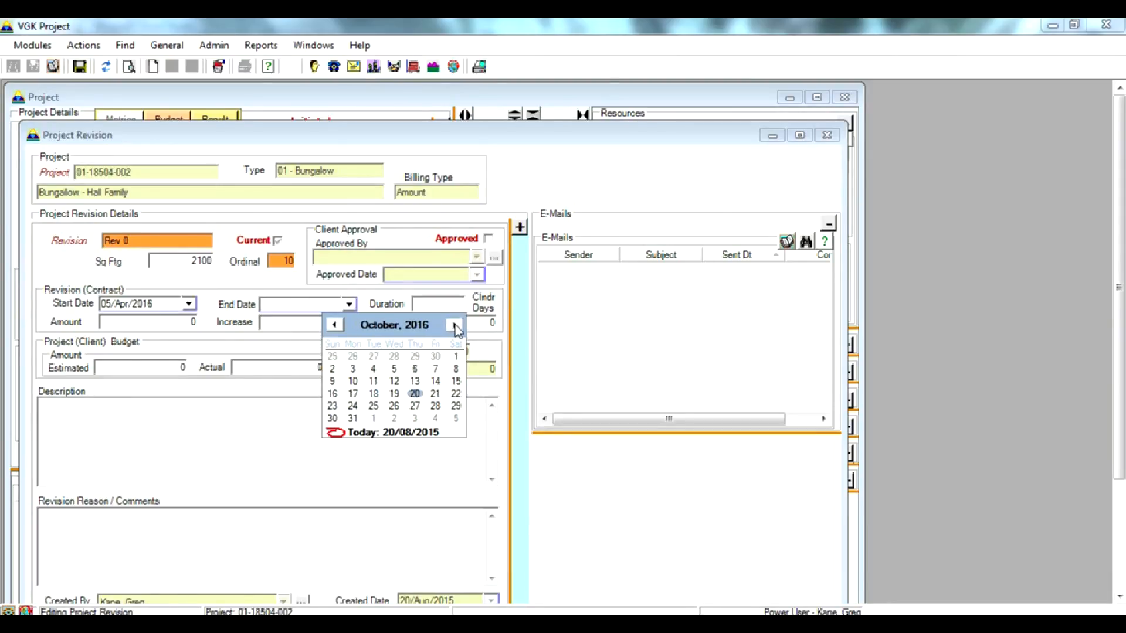
left_click(394, 382)
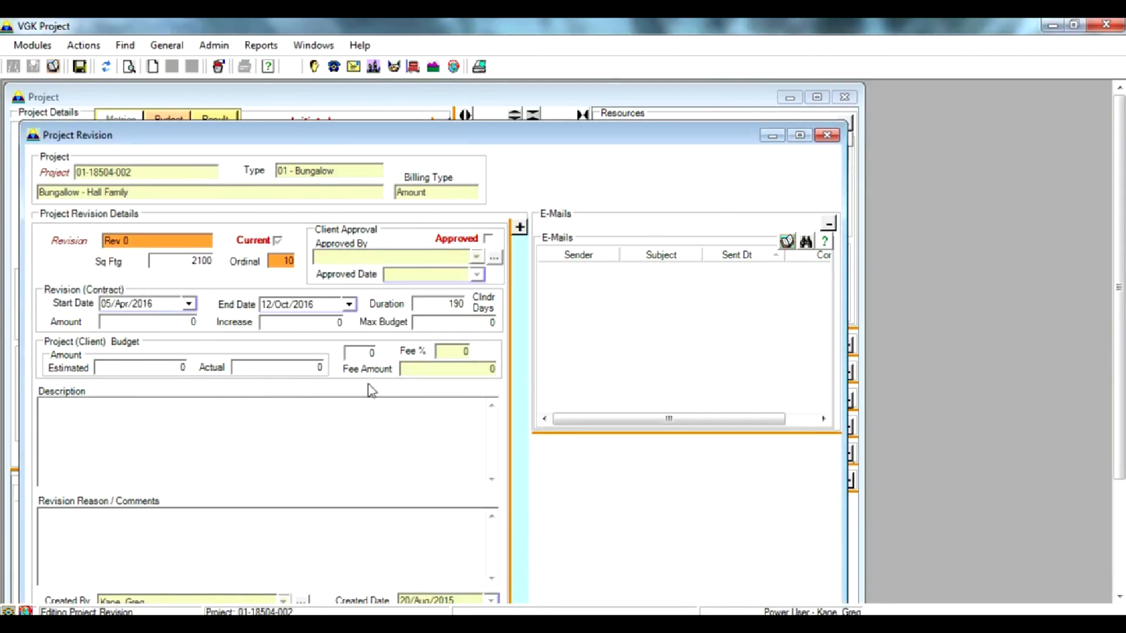
Set the revision's contract amount to 300000, then save and close the revision
left_click(169, 321)
type("300000")
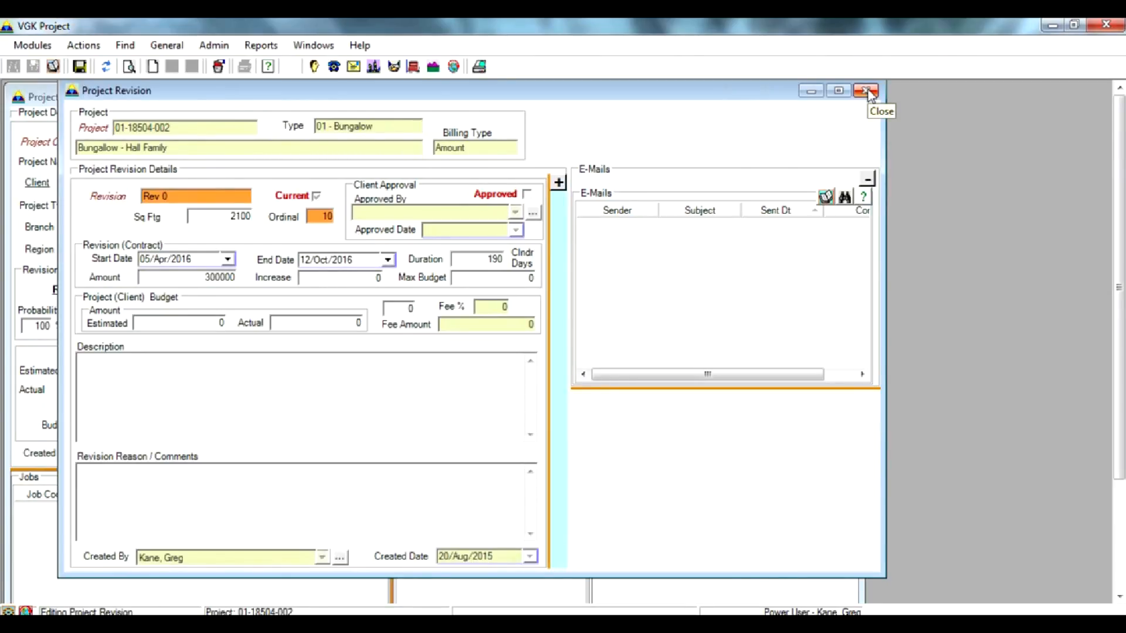
left_click(867, 92)
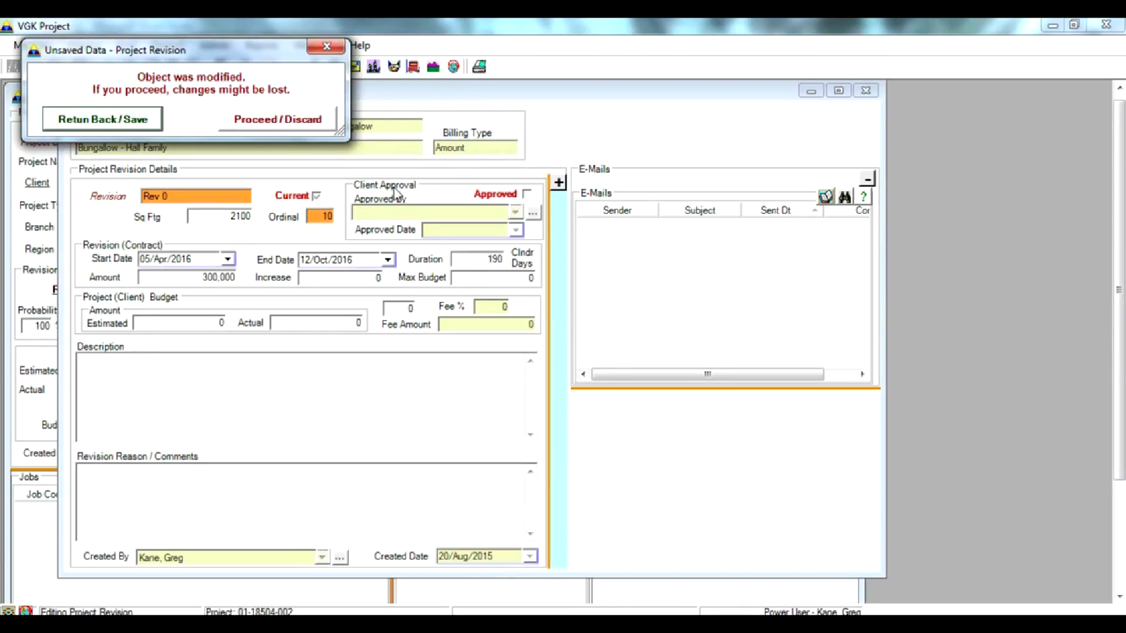
left_click(124, 122)
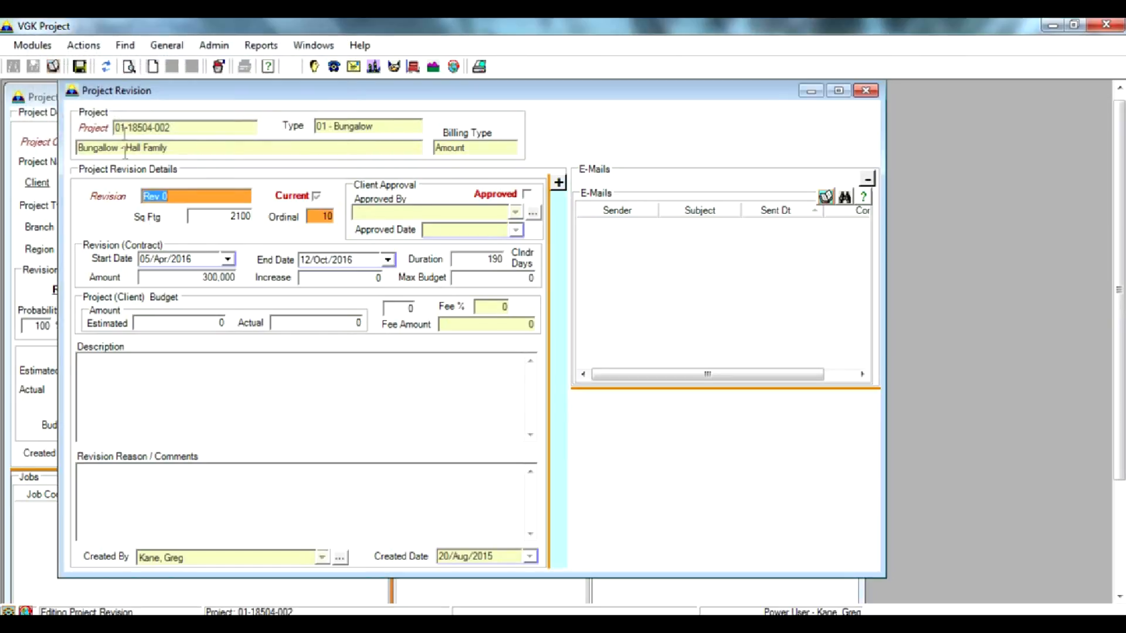
left_click(81, 67)
left_click(866, 92)
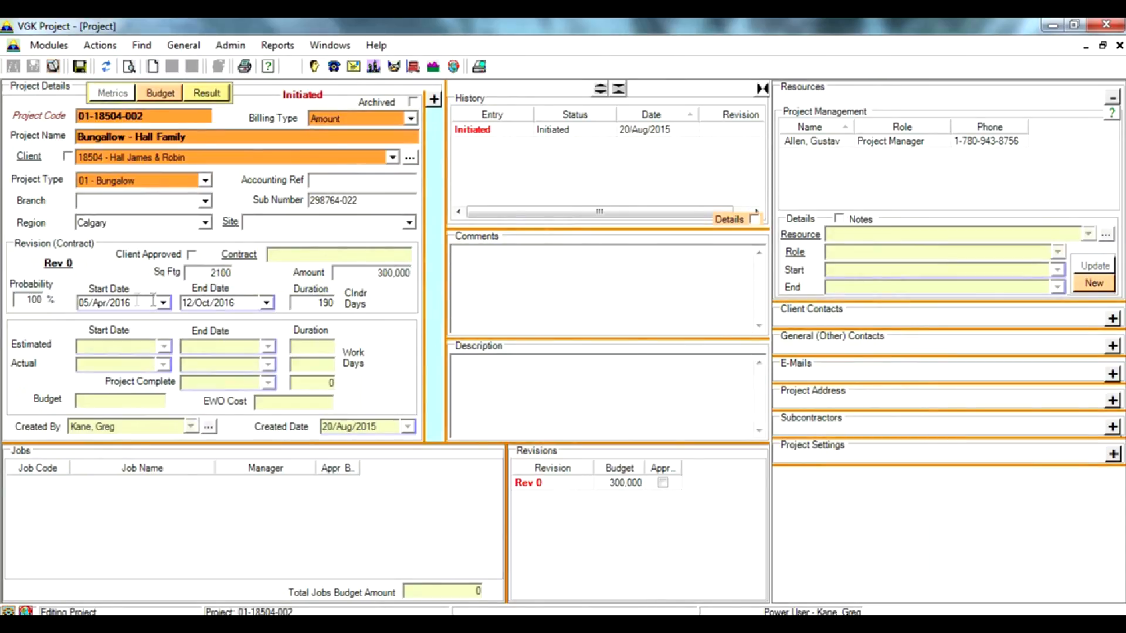
Start a new job for the project with job type 01-Gradng/Foundation and generate its job code and name
double_click(109, 494)
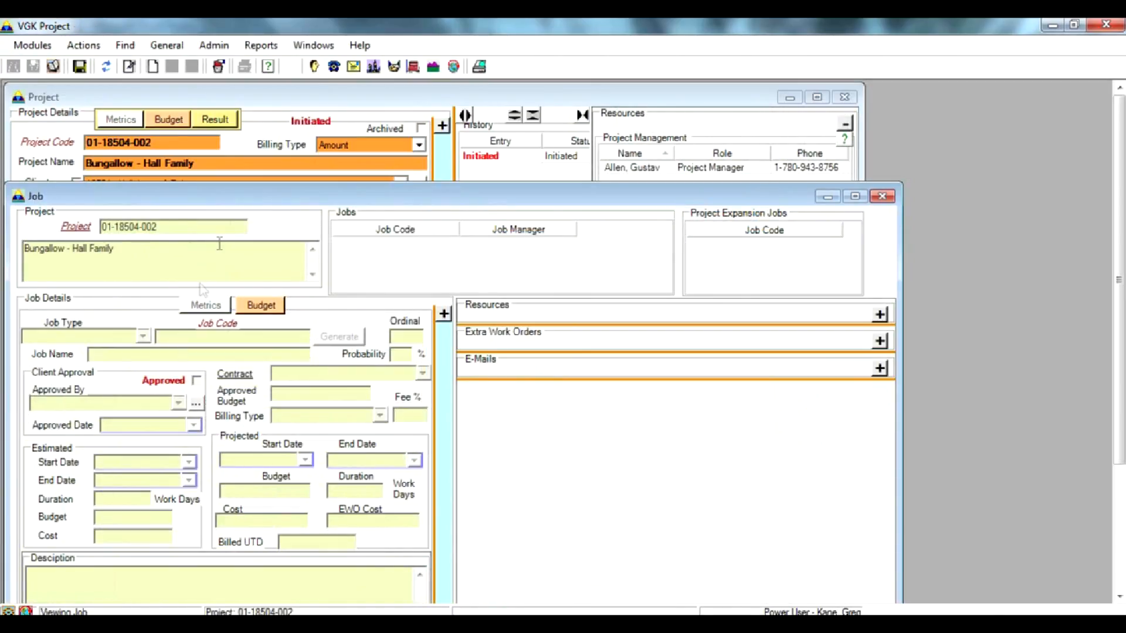
left_click_drag(264, 197, 310, 124)
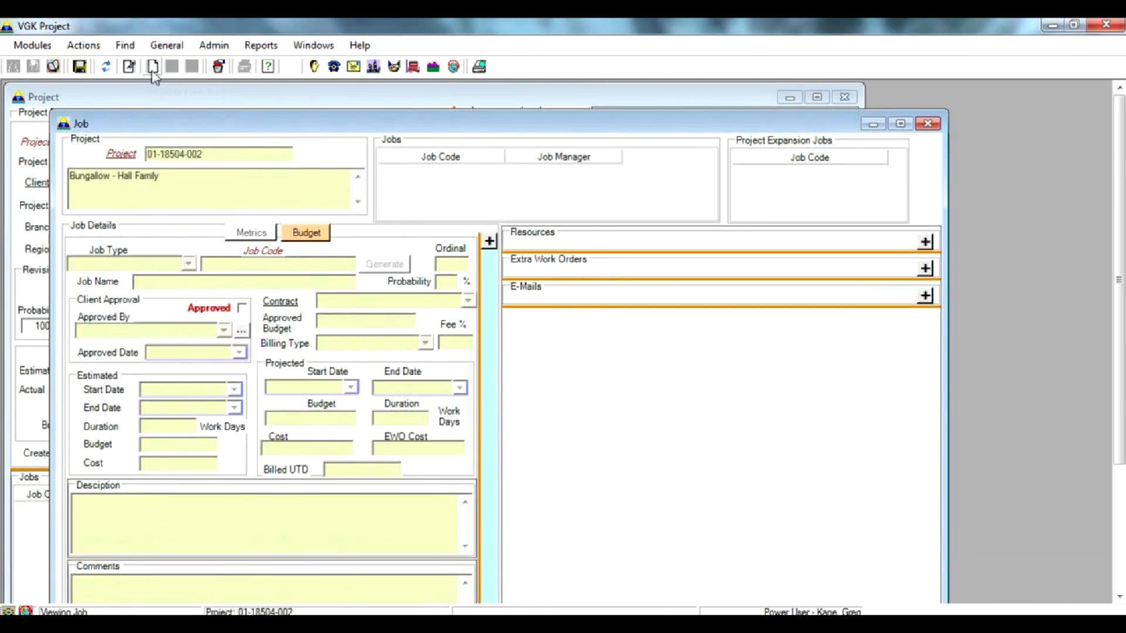
left_click(154, 68)
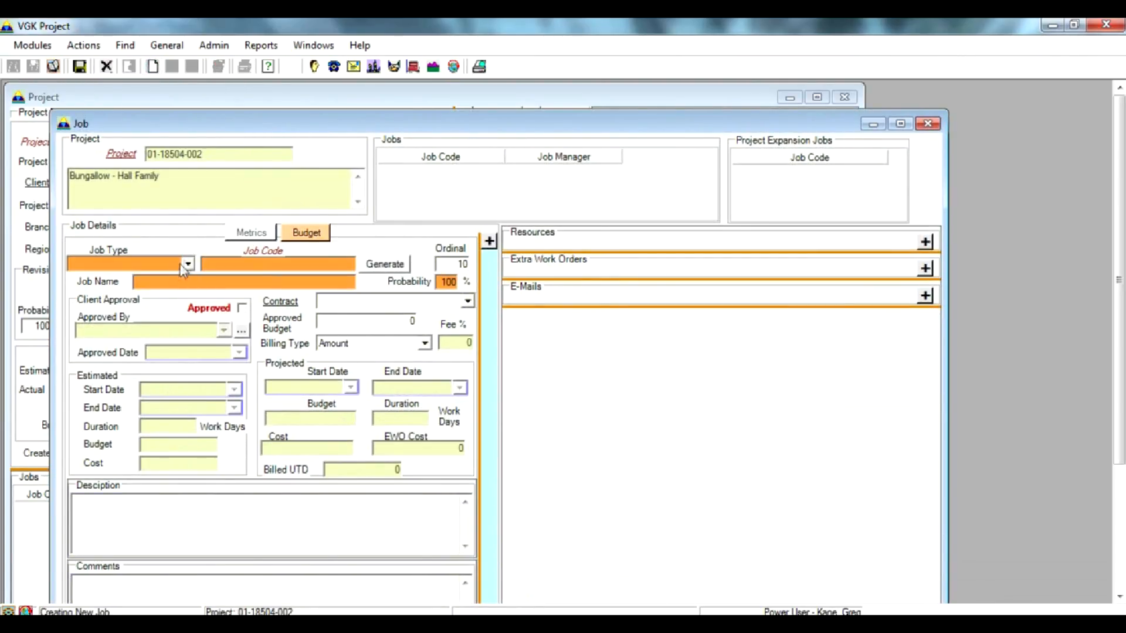
left_click(188, 266)
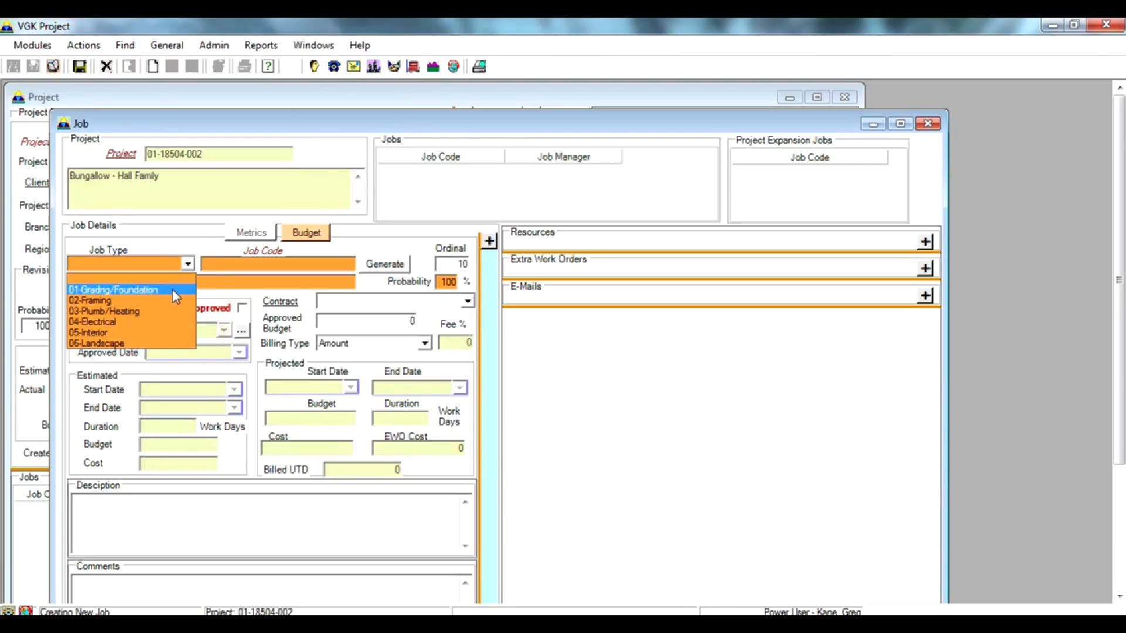
left_click(174, 290)
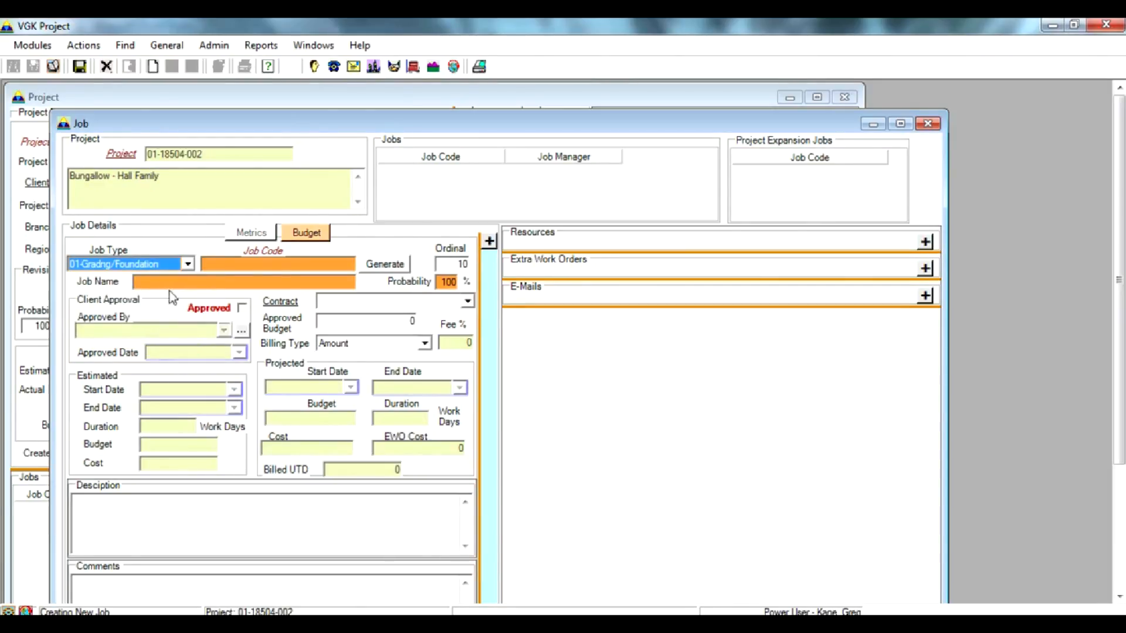
left_click(391, 267)
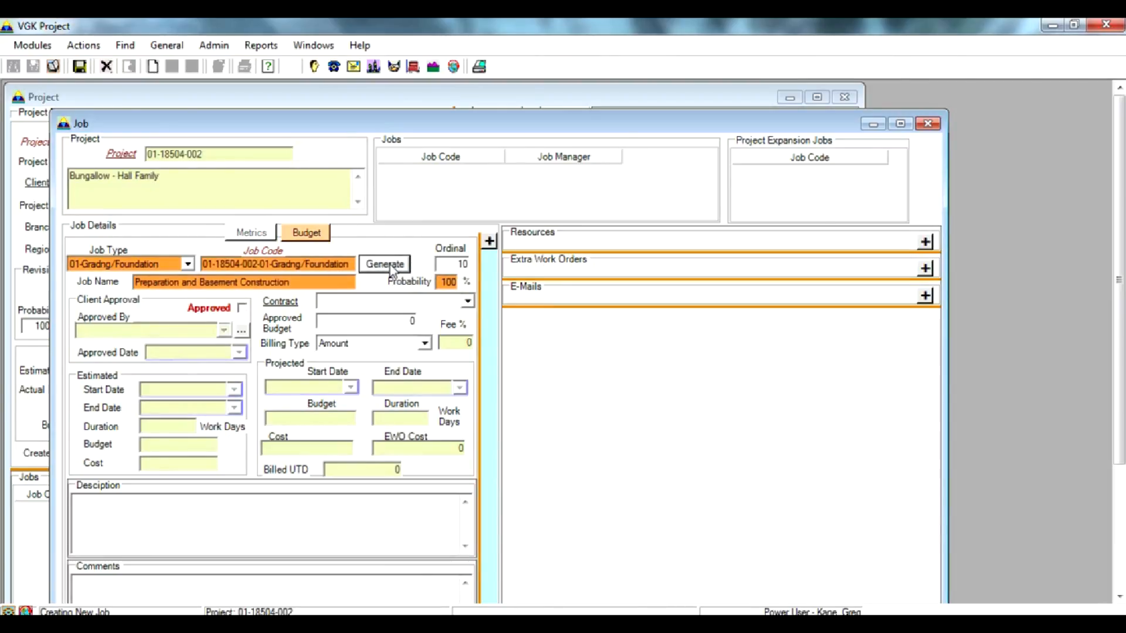
Shorten the ending of the foundation job's code to 01-Fnd and save the job
left_click(275, 264)
left_click_drag(275, 264, 302, 264)
key("Delete")
key("Delete")
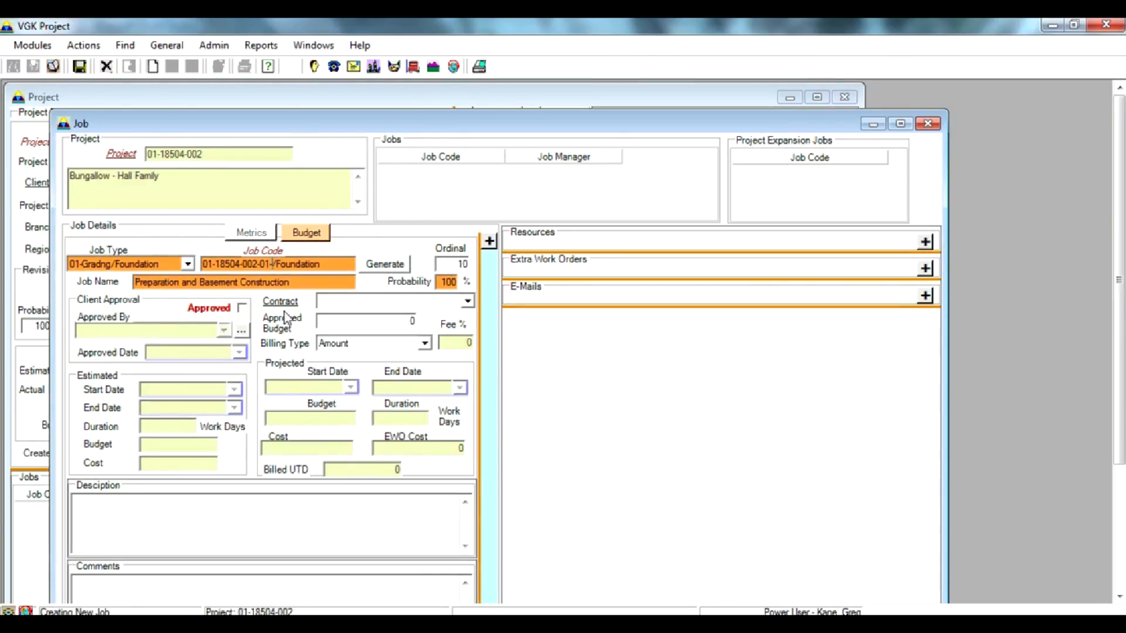
left_click_drag(277, 264, 321, 263)
type("nd")
left_click(80, 66)
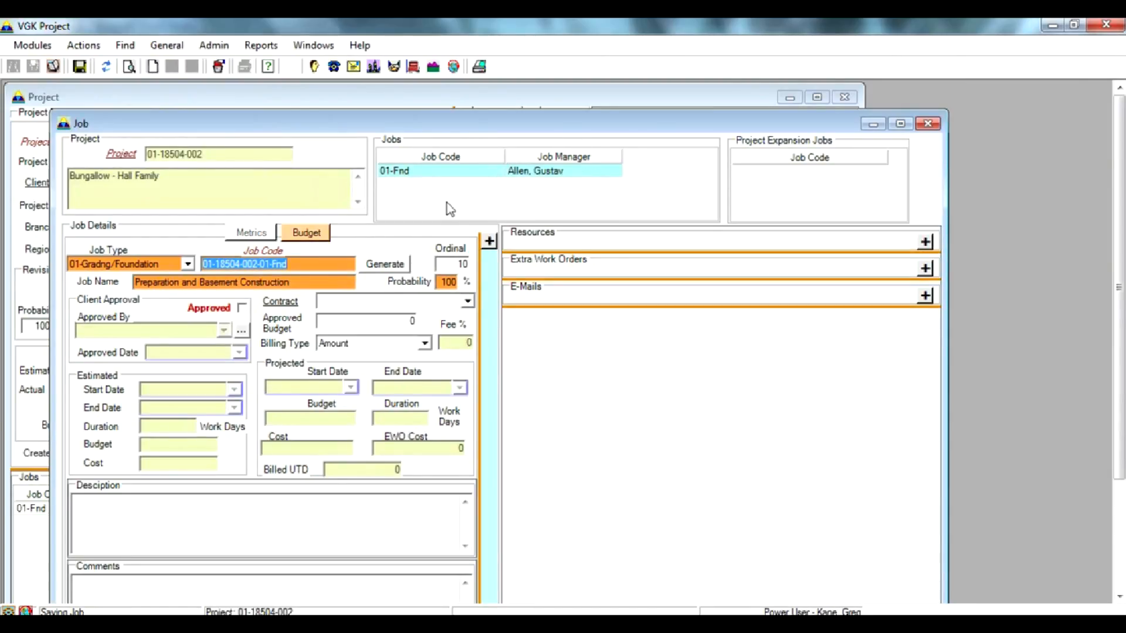
Add a second job of type 02-Framing with a generated job code and name, and save it
left_click(152, 67)
left_click(187, 265)
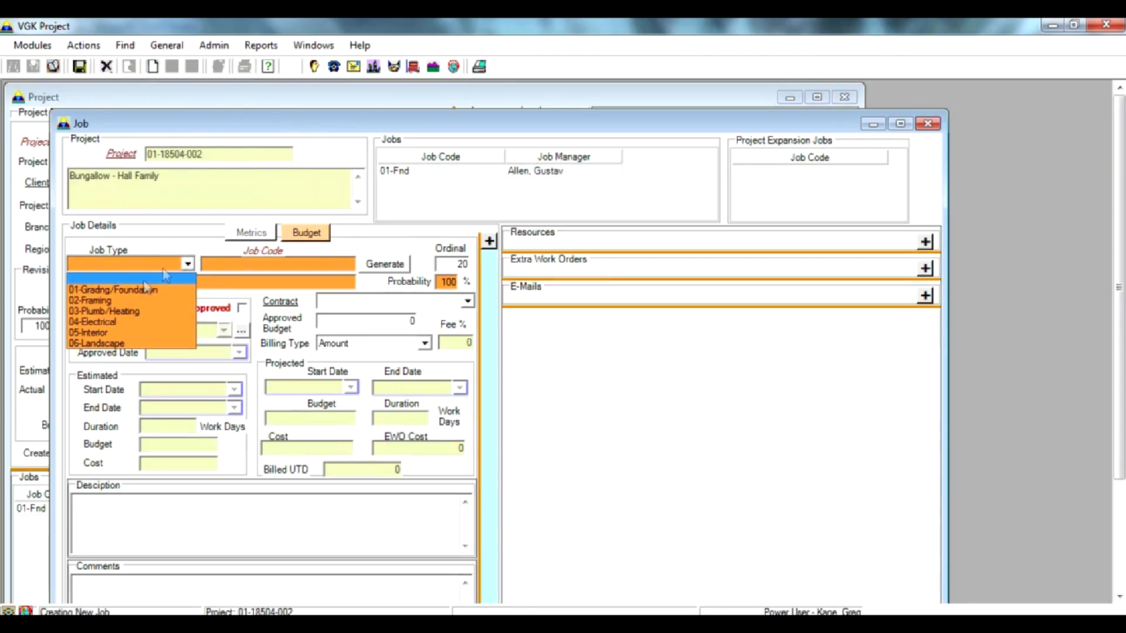
left_click(149, 300)
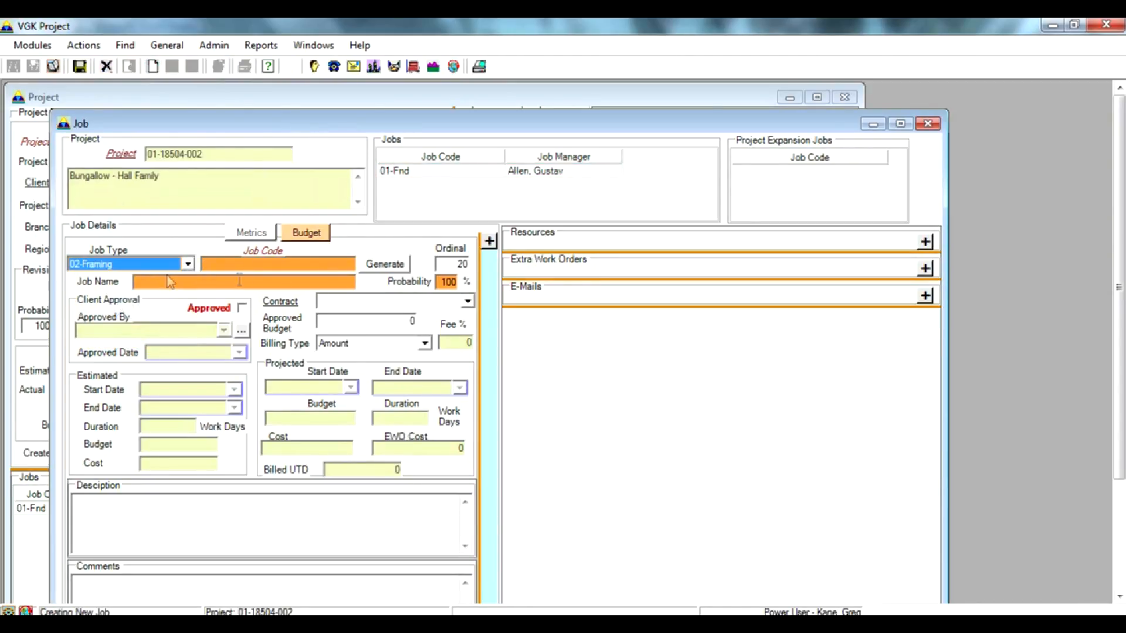
left_click(403, 265)
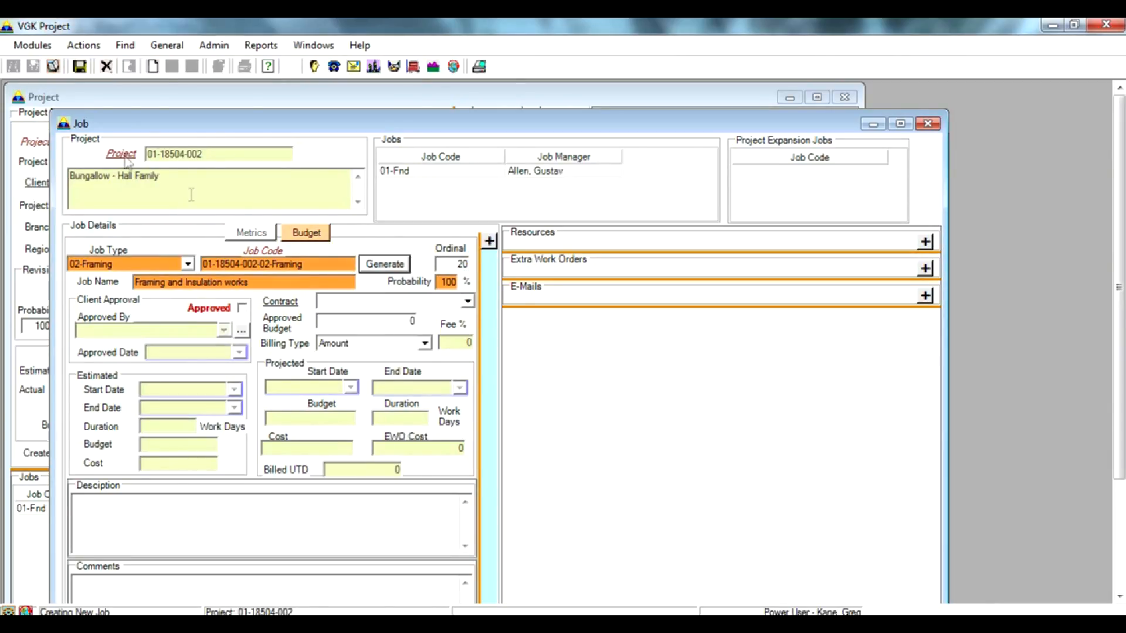
left_click(79, 67)
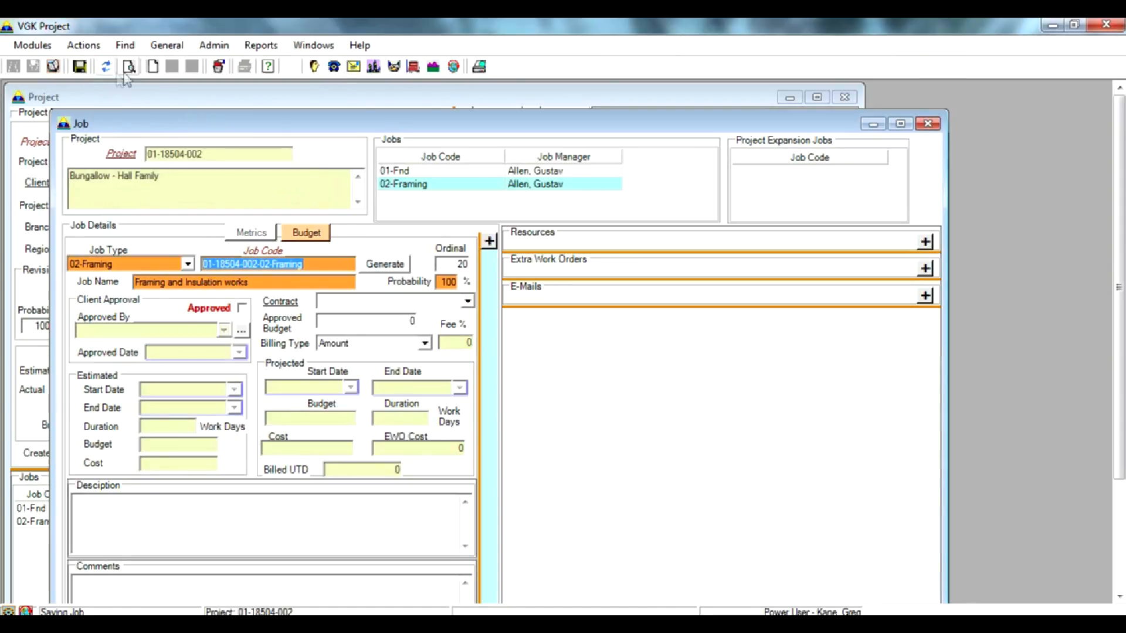
Add a third job of type 03-Plumb/Heating with a generated job code and name, and save it
left_click(153, 66)
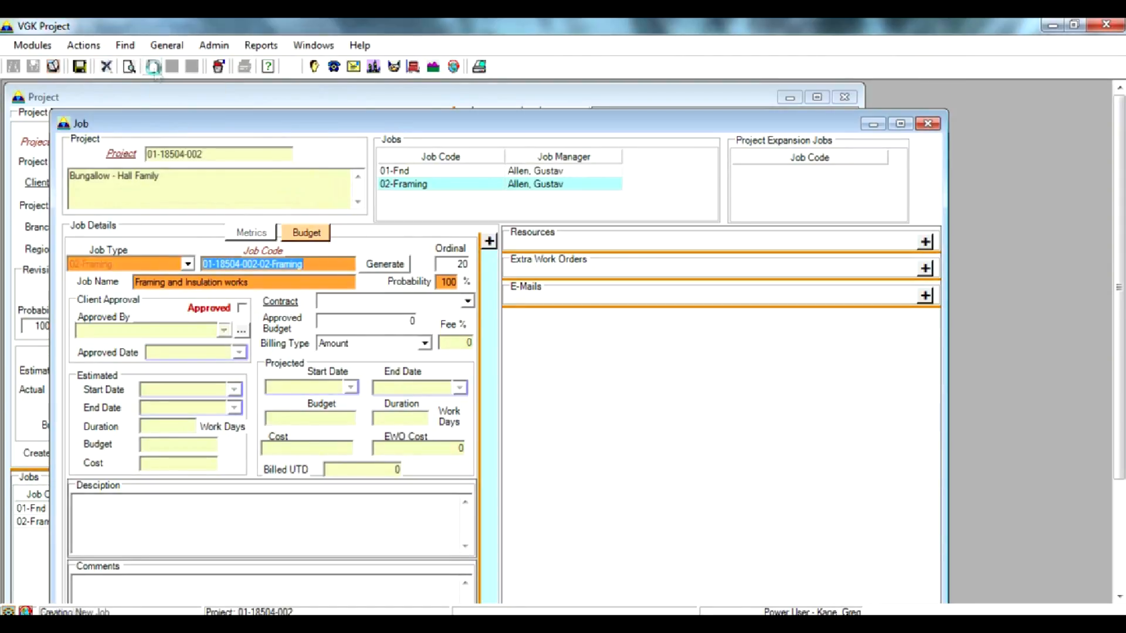
left_click(188, 263)
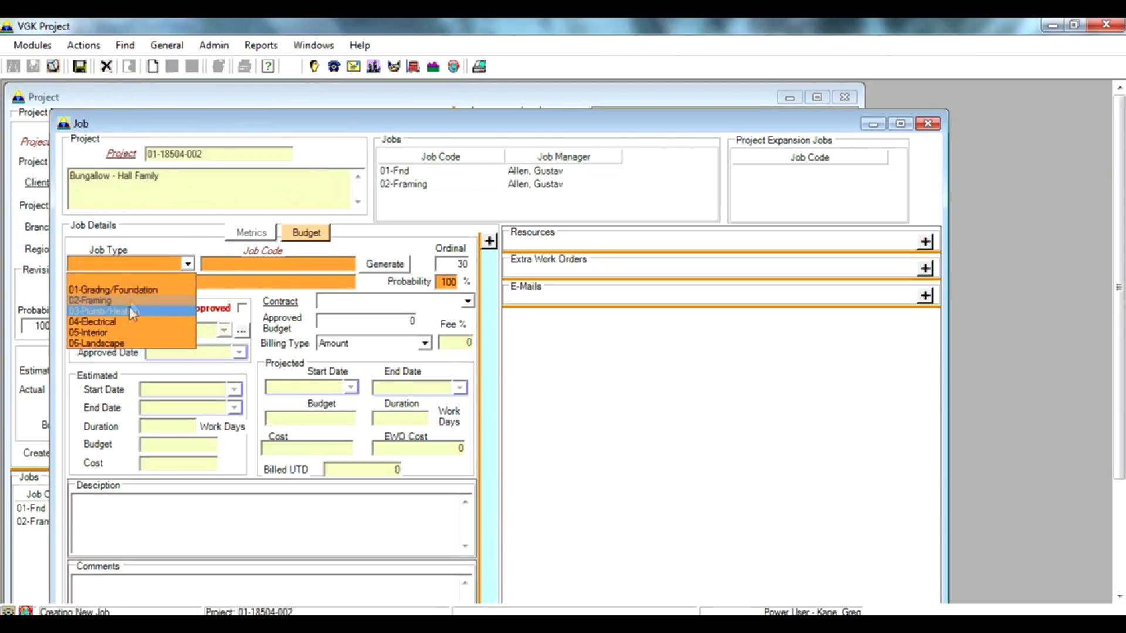
left_click(146, 310)
left_click(384, 265)
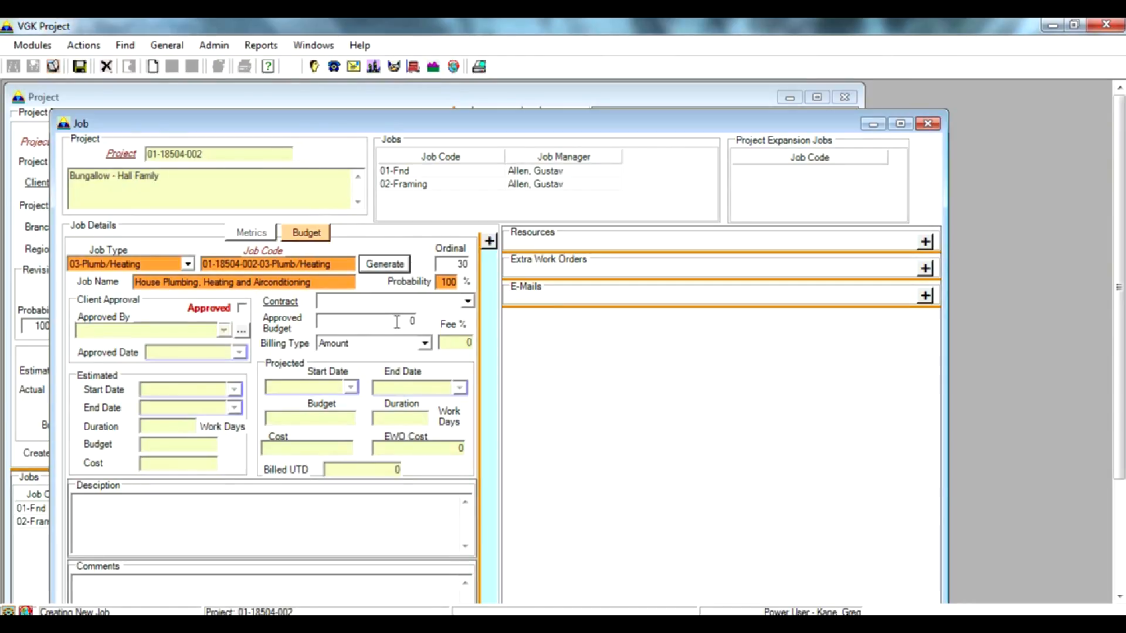
left_click(81, 68)
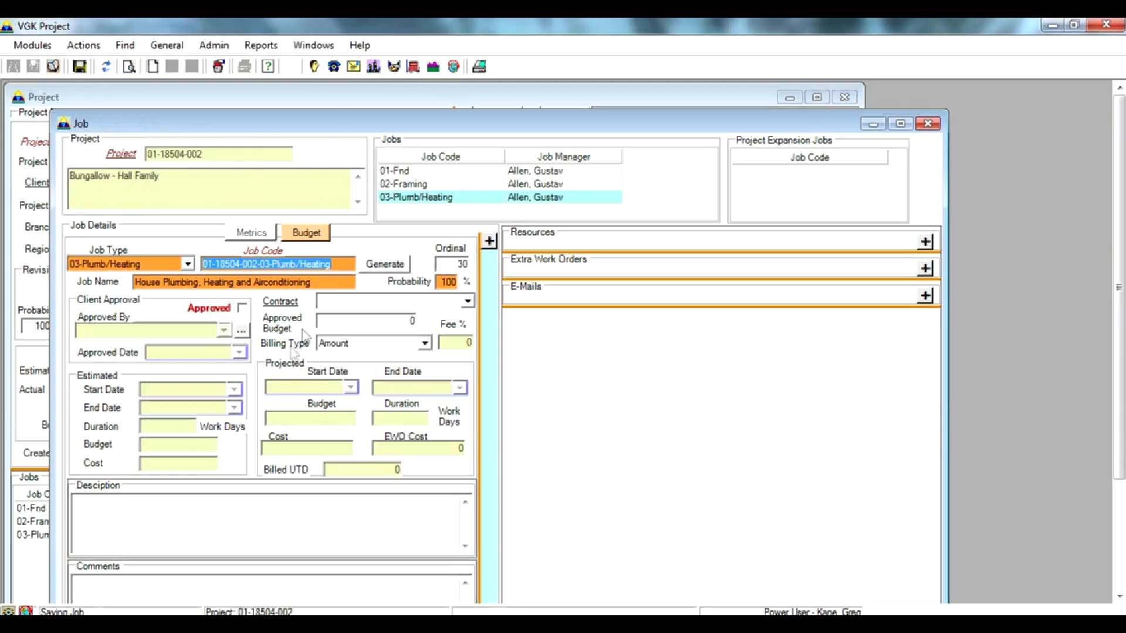
Add a fourth job of type 04-Electrical with a generated job code and name, and save it
left_click(154, 68)
left_click(188, 264)
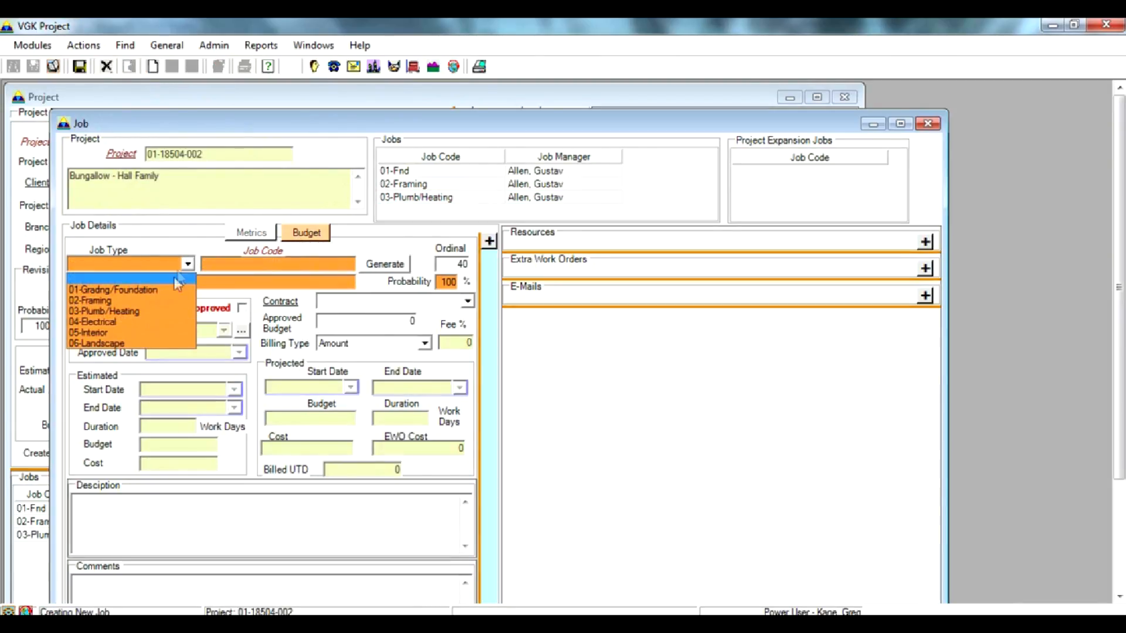
left_click(143, 323)
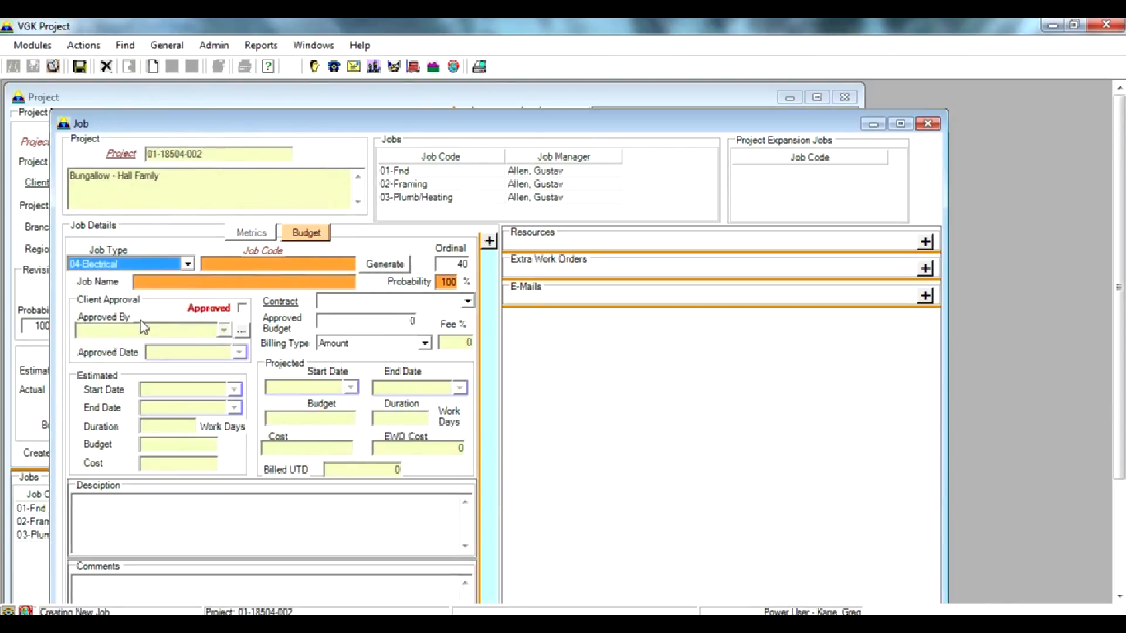
left_click(378, 265)
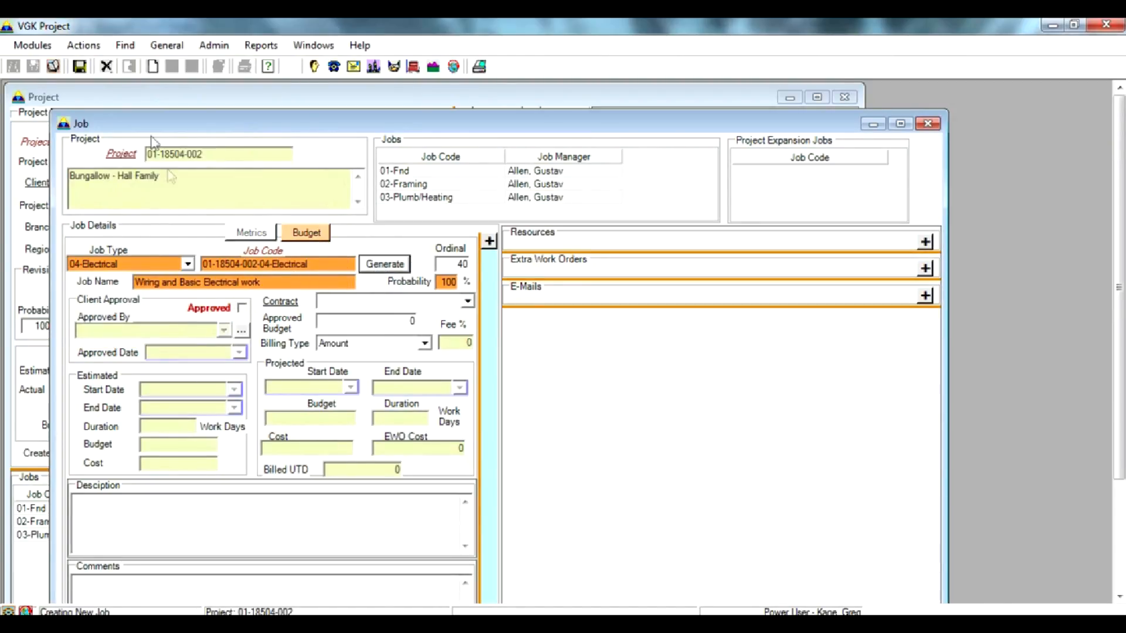
left_click(152, 66)
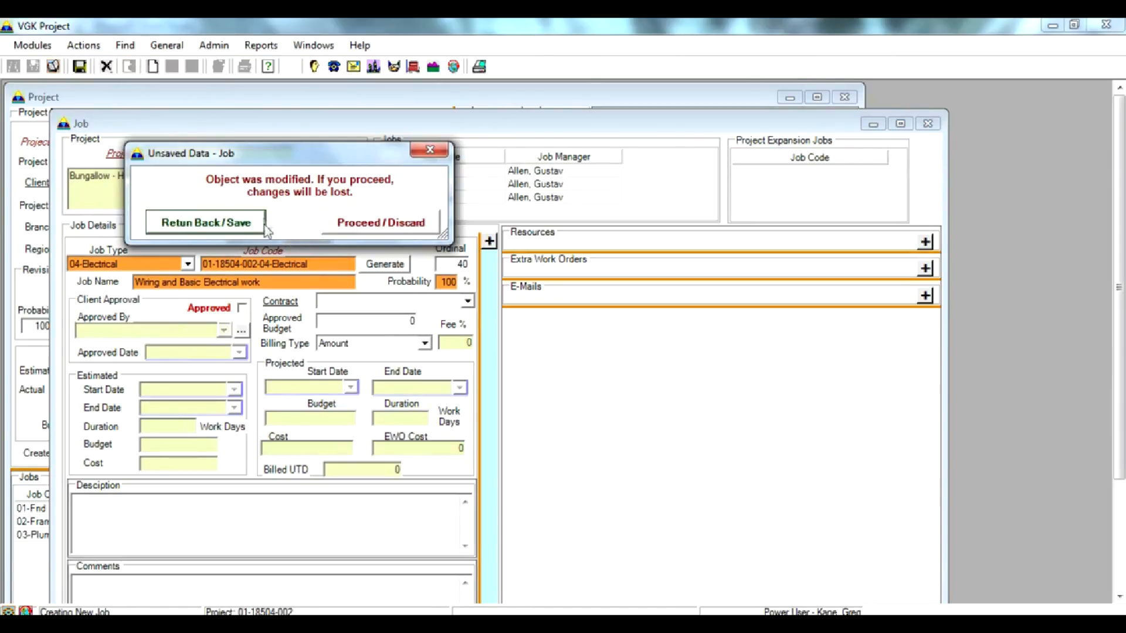
left_click(230, 225)
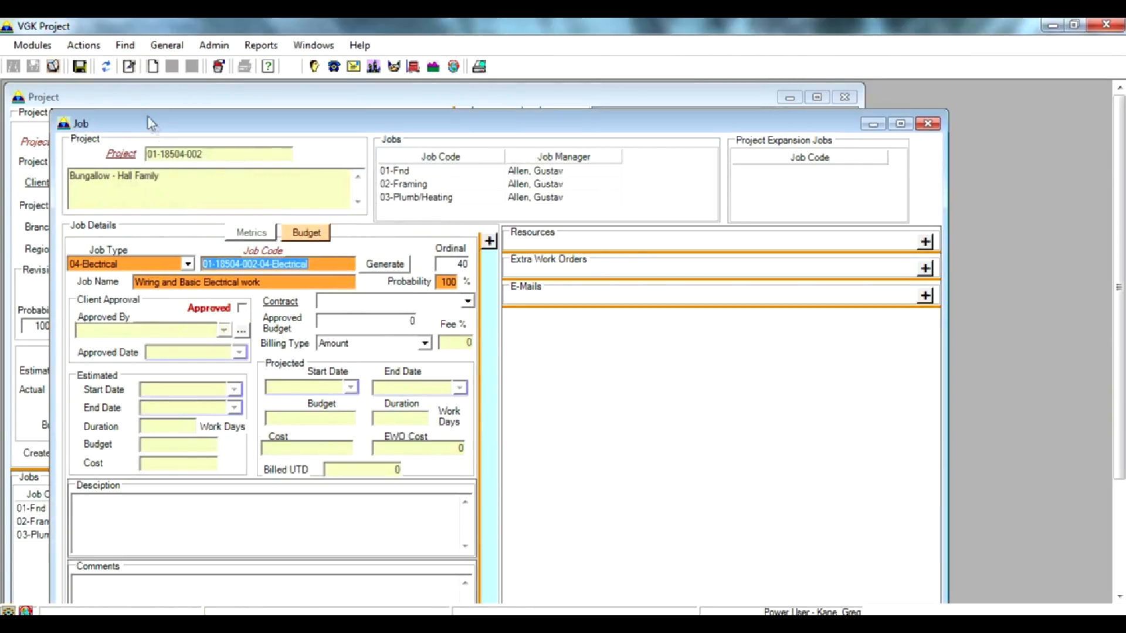
left_click(83, 70)
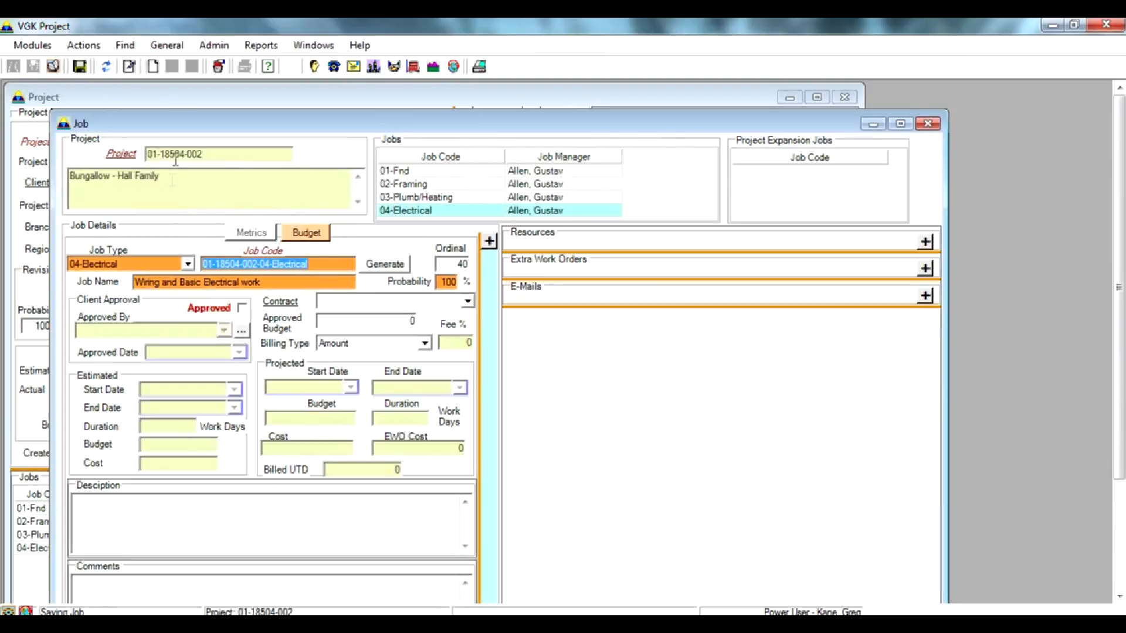
Add a fifth job of type 05-Interior with a generated job code and name, and save it
left_click(154, 67)
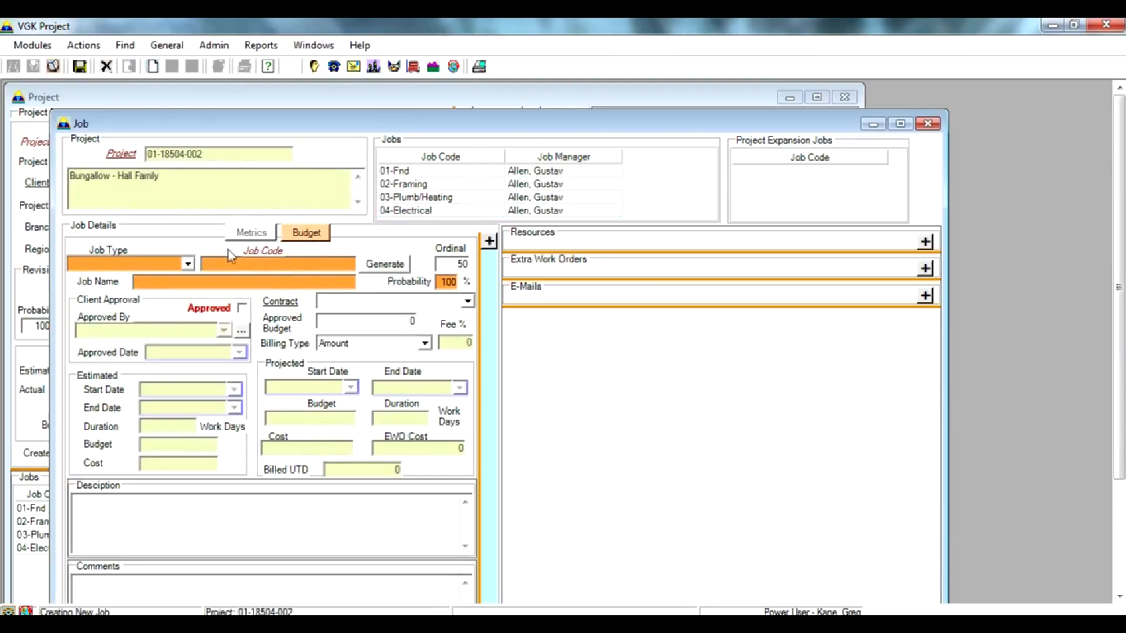
left_click(191, 265)
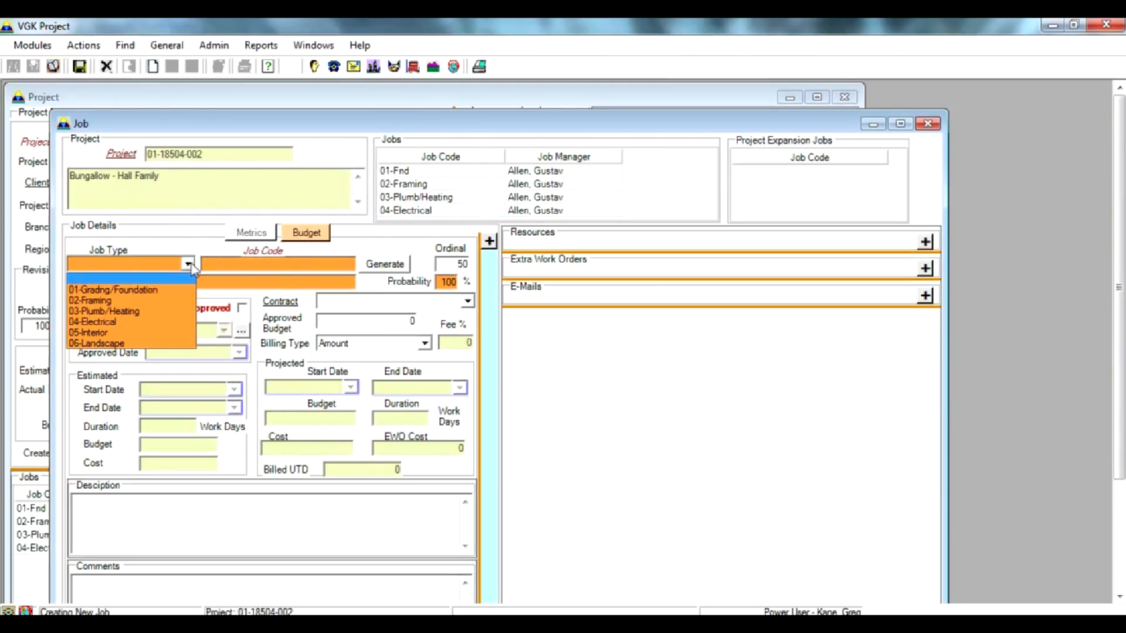
left_click(104, 334)
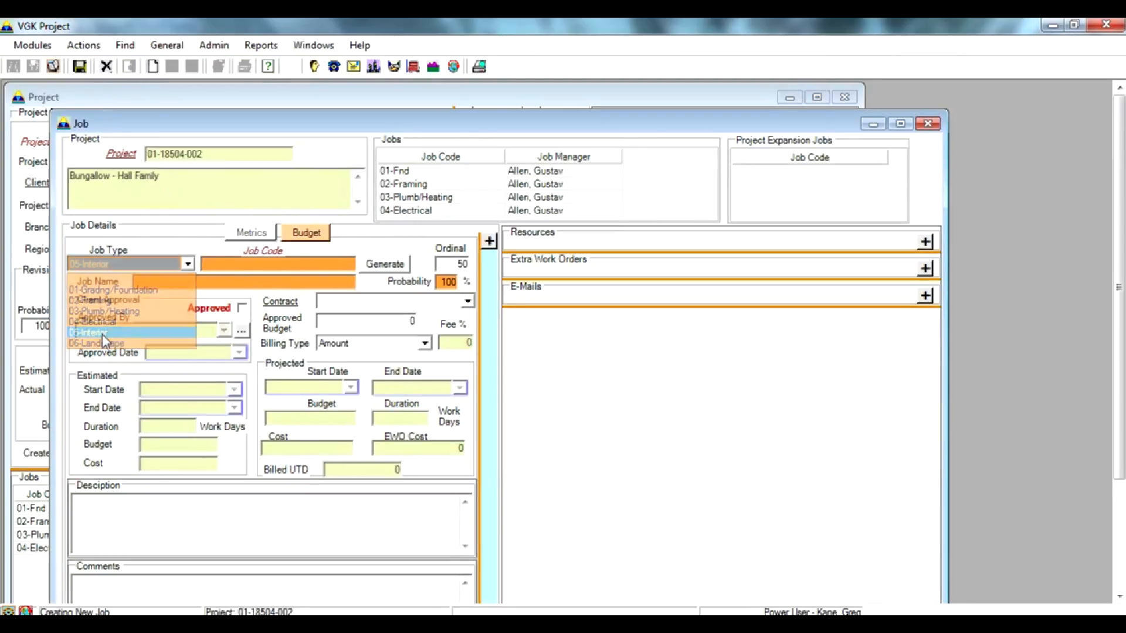
left_click(388, 264)
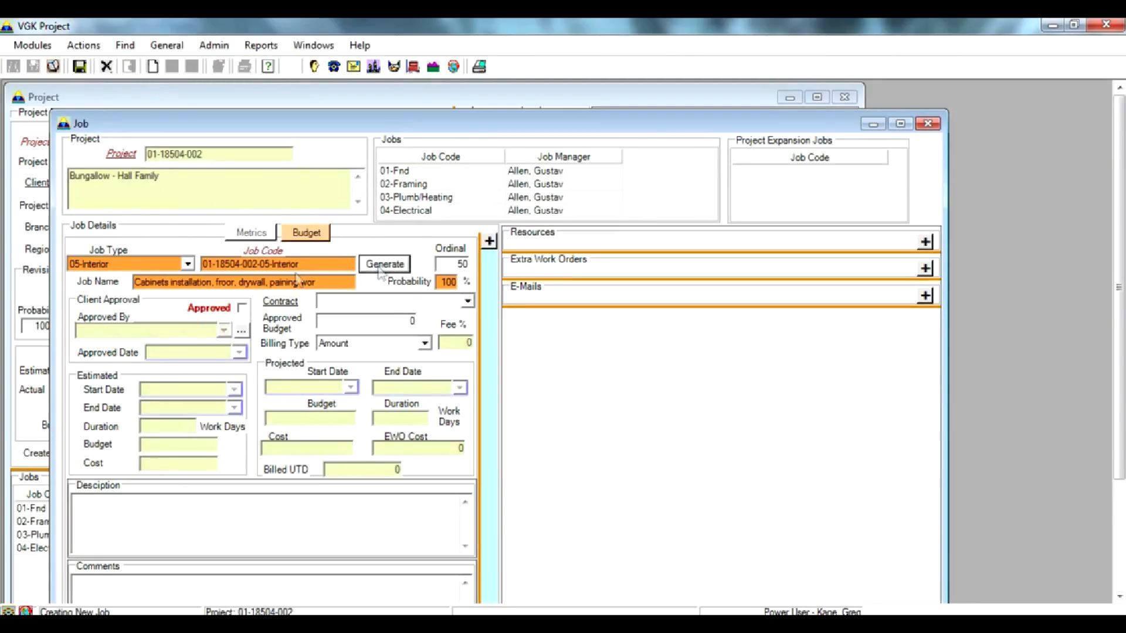
left_click(79, 66)
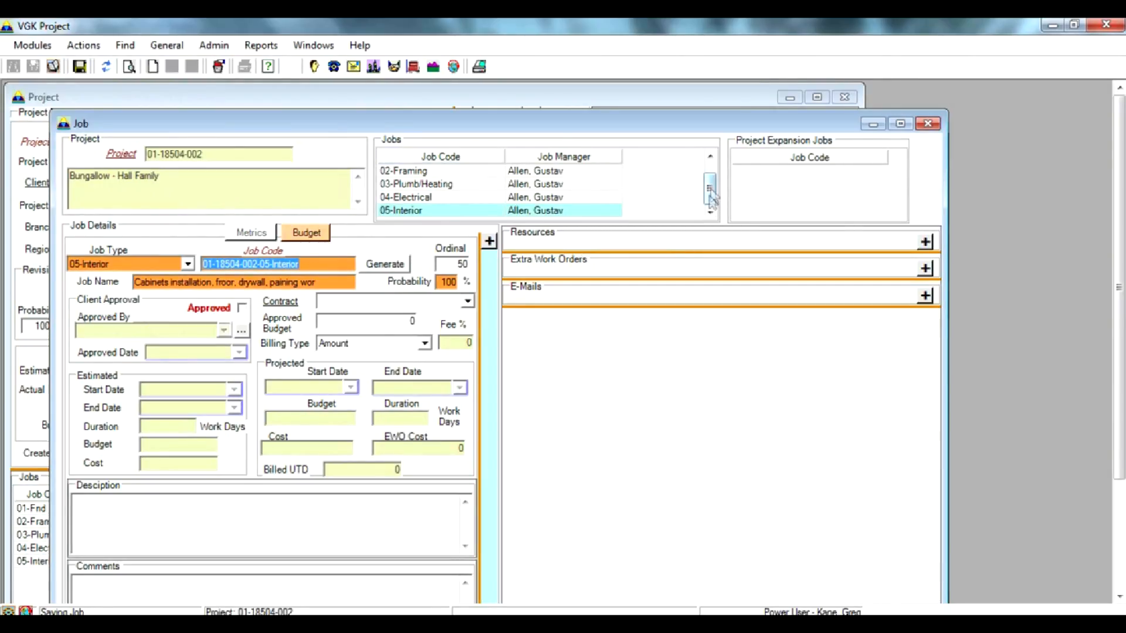
View the details of the 03-Plumb/Heating job from the project's job list and return to the project
left_click_drag(713, 198, 714, 185)
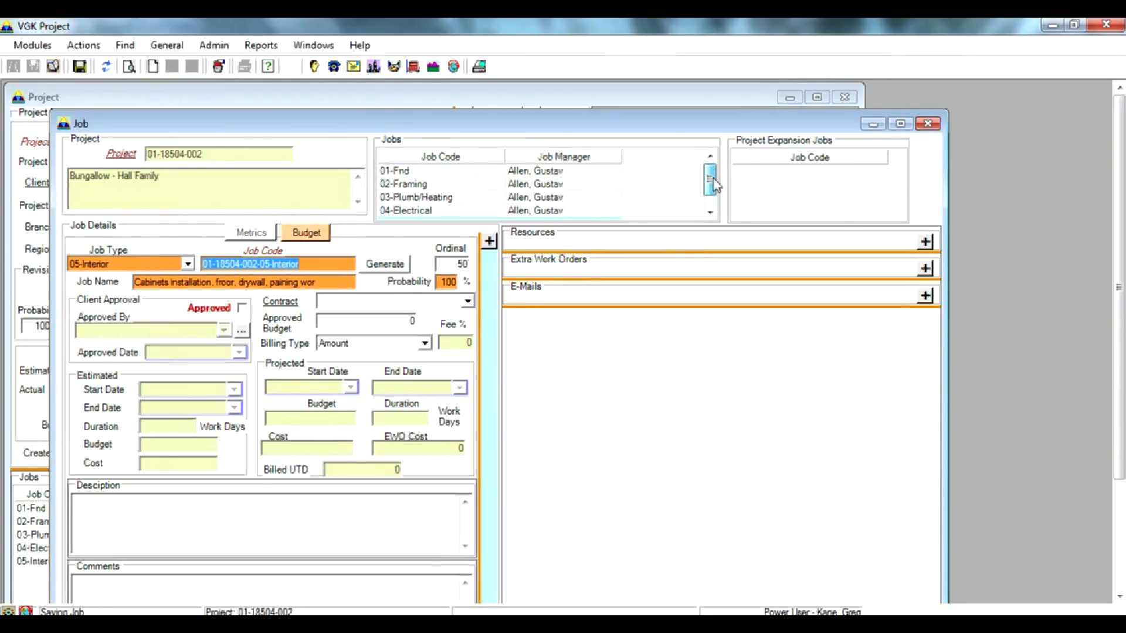
left_click(418, 198)
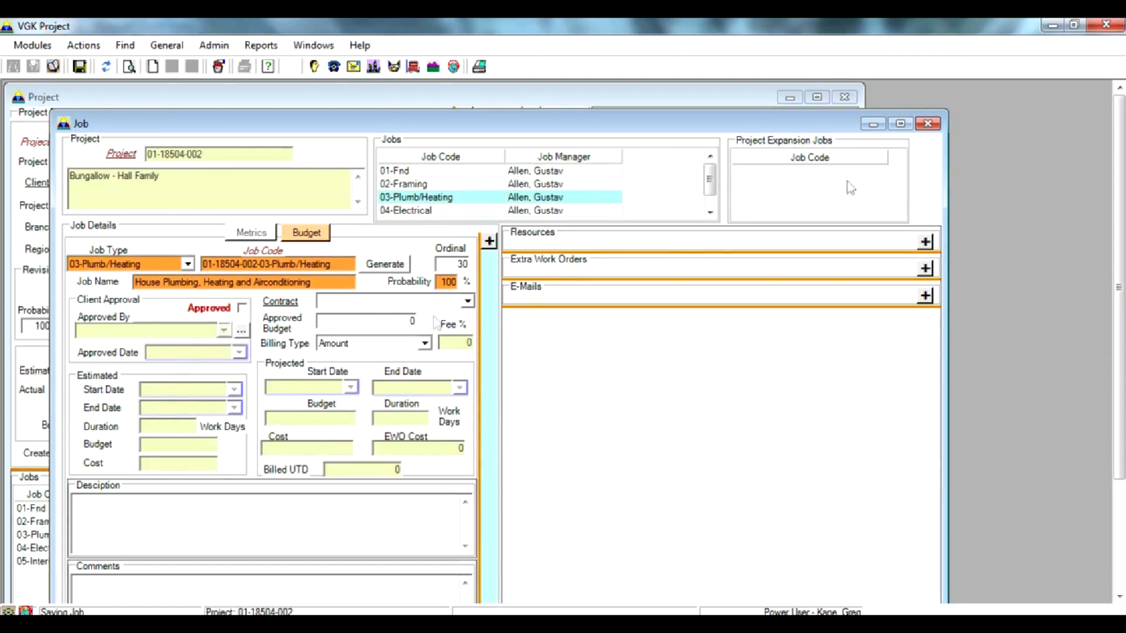
left_click(928, 124)
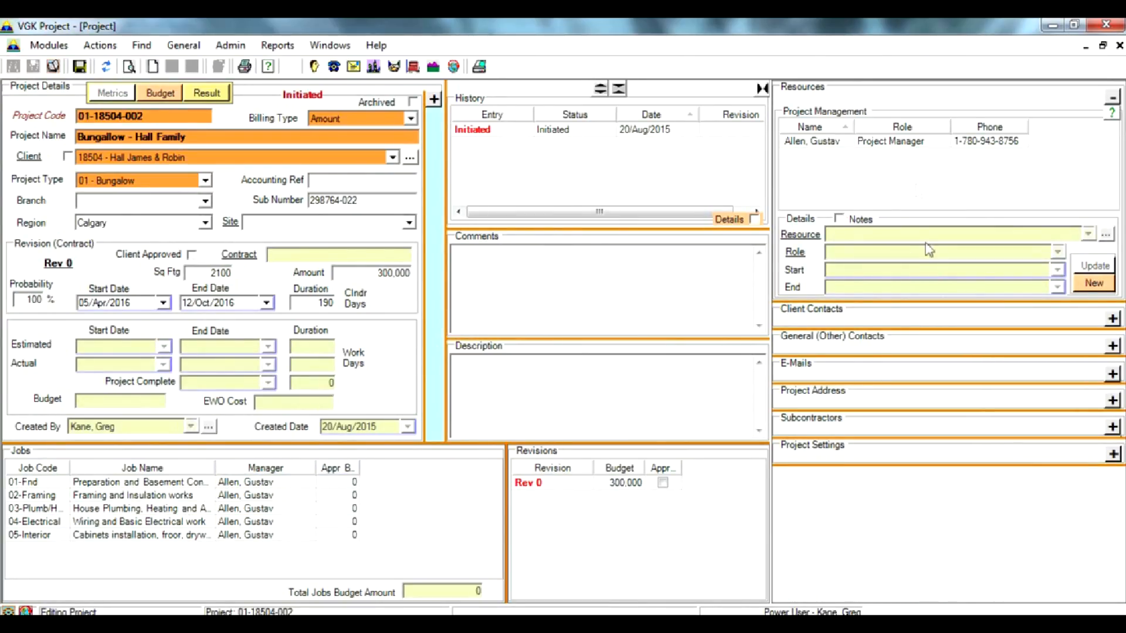
Add a second staff member to the project management resources with the role Proj Coord - PrCrd
left_click(1107, 290)
left_click(1089, 235)
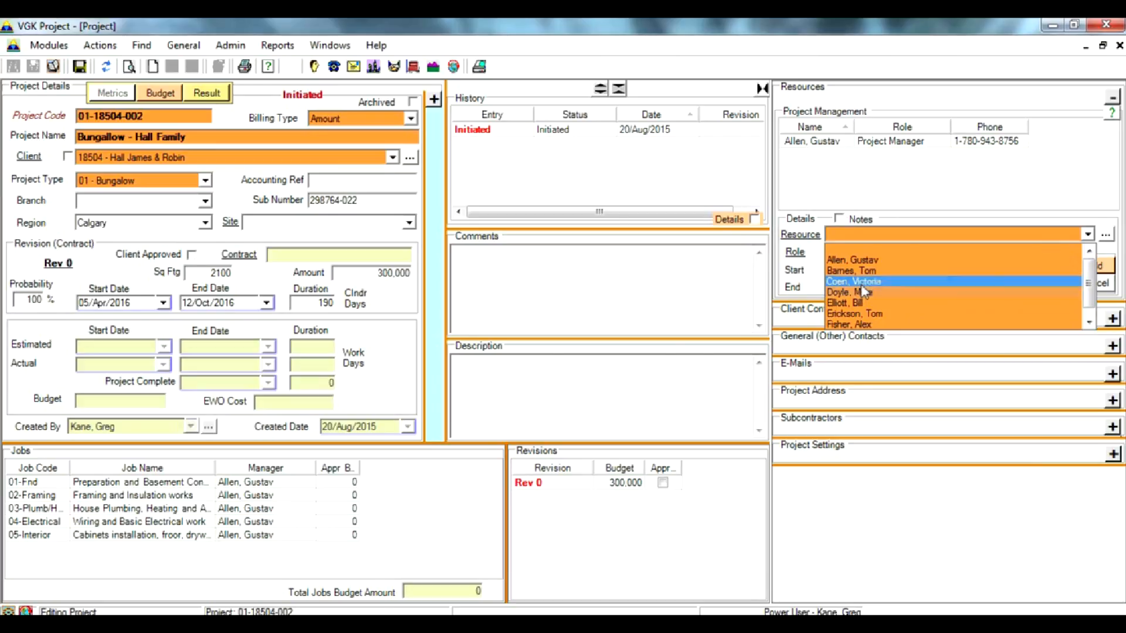
left_click(867, 282)
left_click(1057, 254)
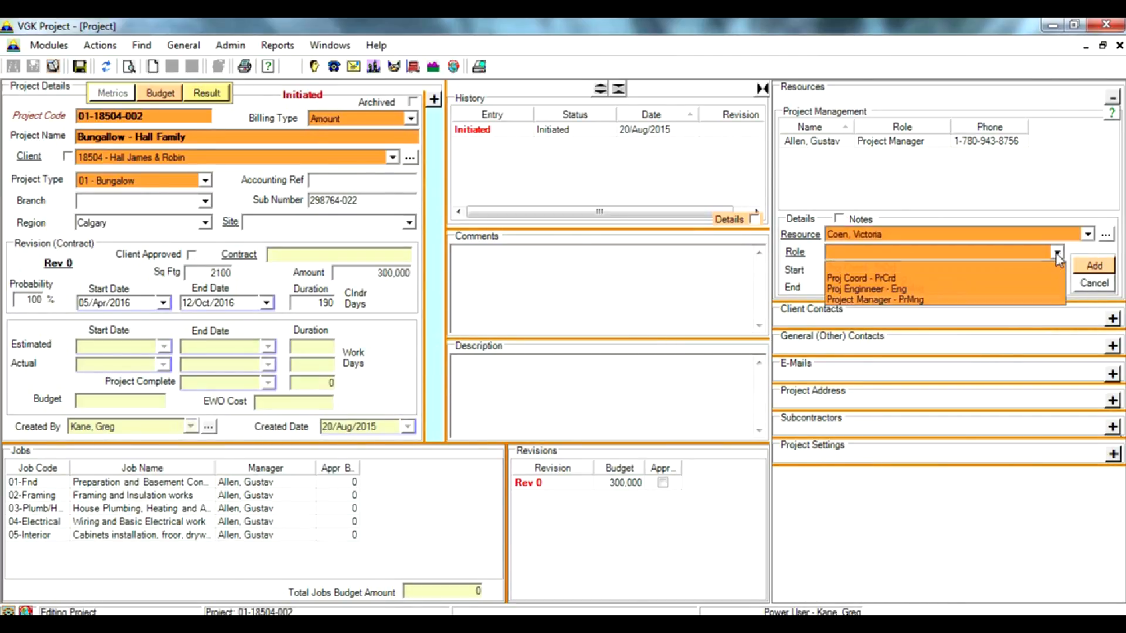
left_click(935, 278)
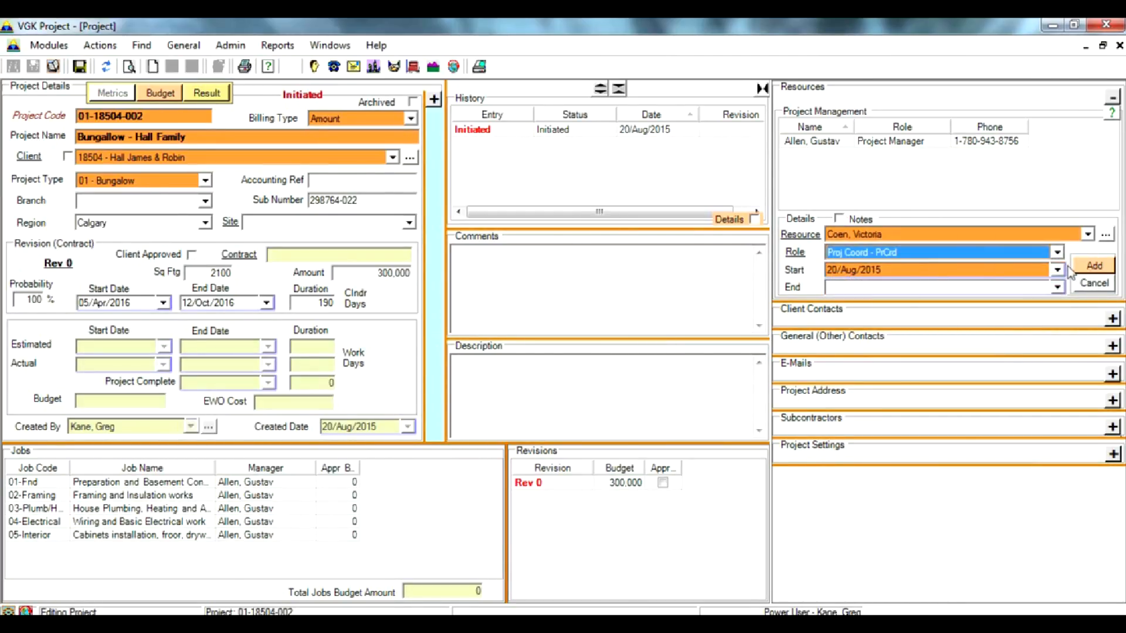
left_click(1094, 268)
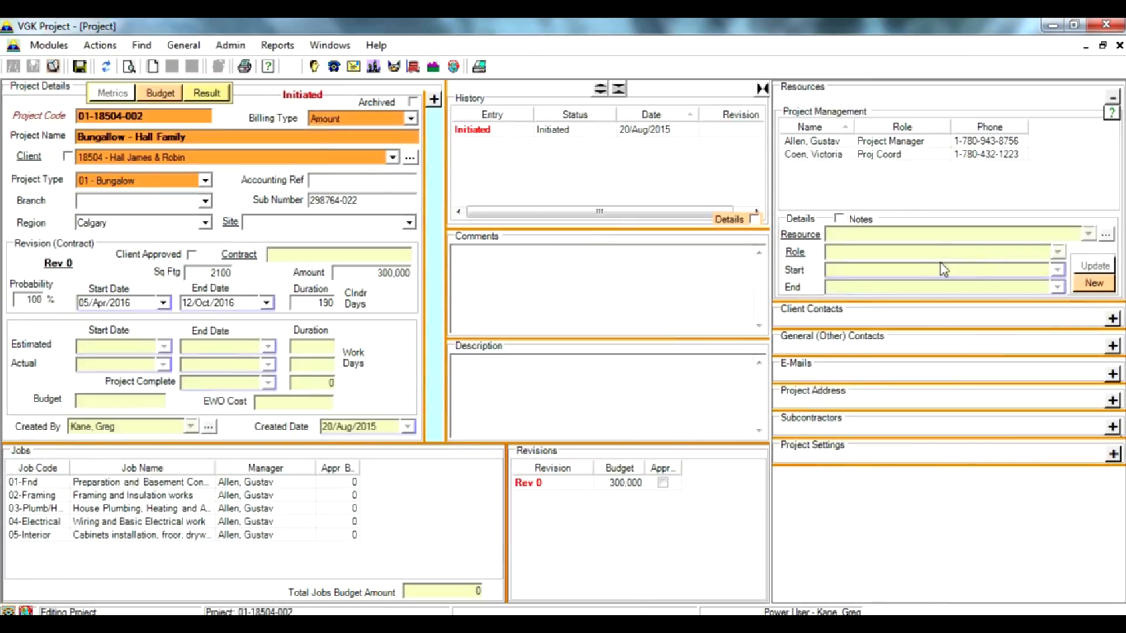
Check the project's client contacts section and save the project
left_click(1113, 319)
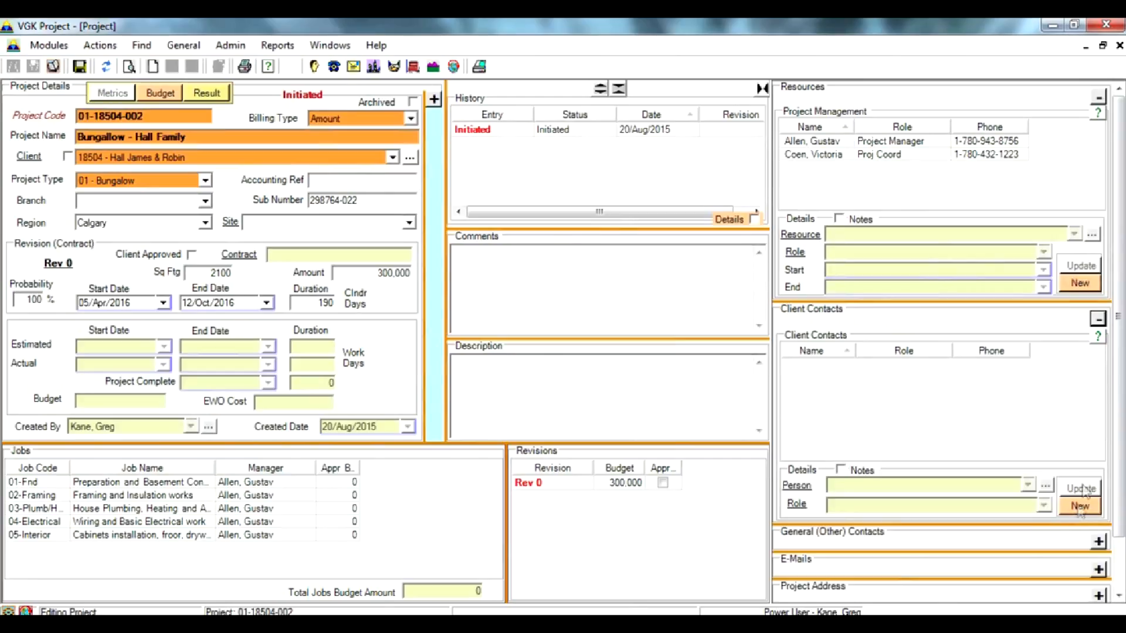
left_click(1098, 319)
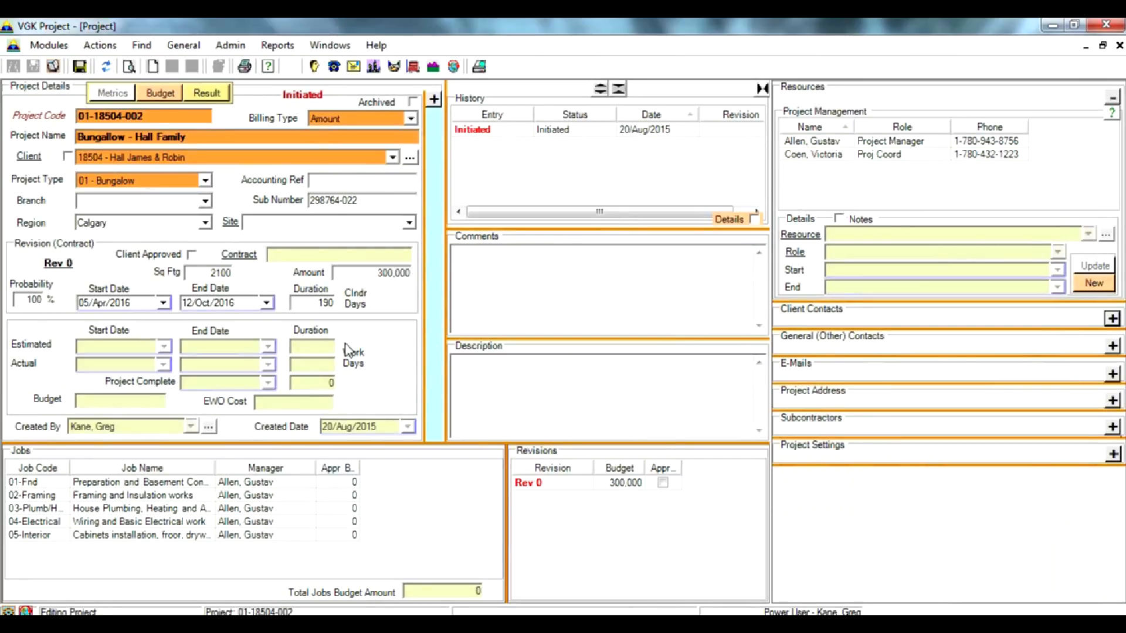
left_click(79, 66)
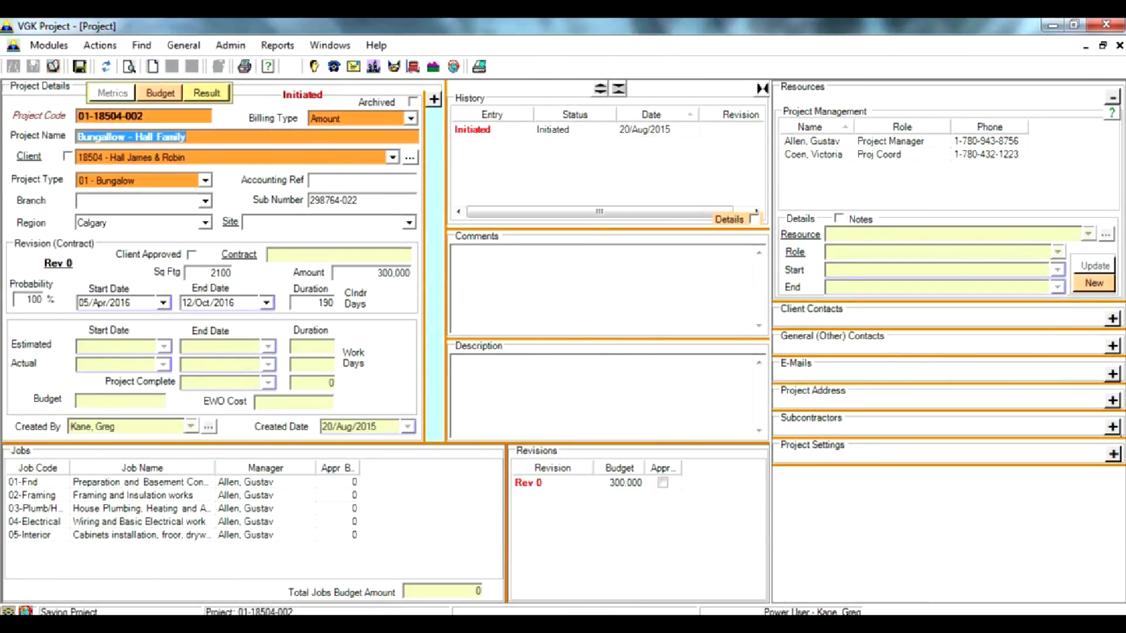